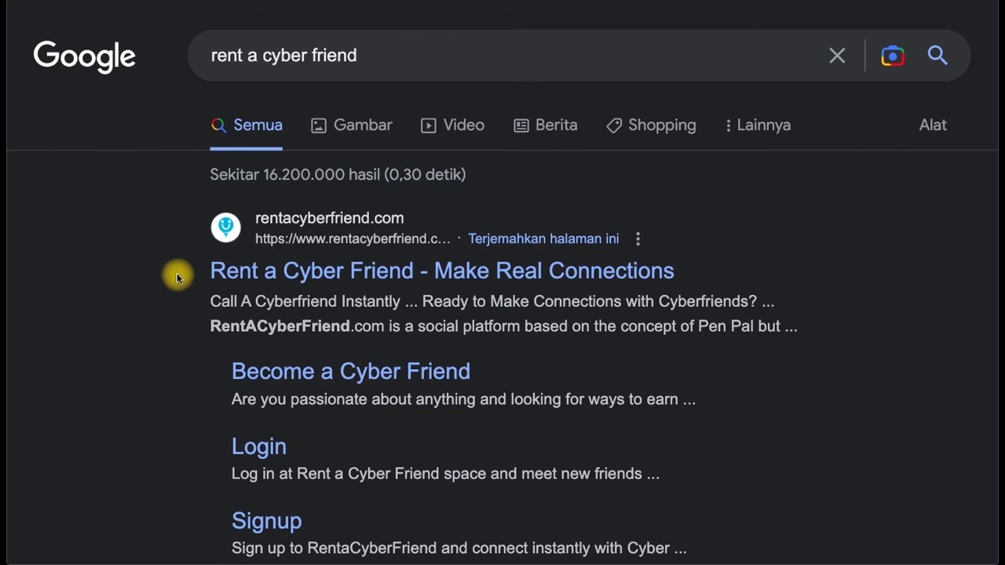
Open the 'Rent a Cyber Friend - Make Real Connections' homepage and scroll through its features.
{"action": "left_click", "coordinate": [281, 280]}
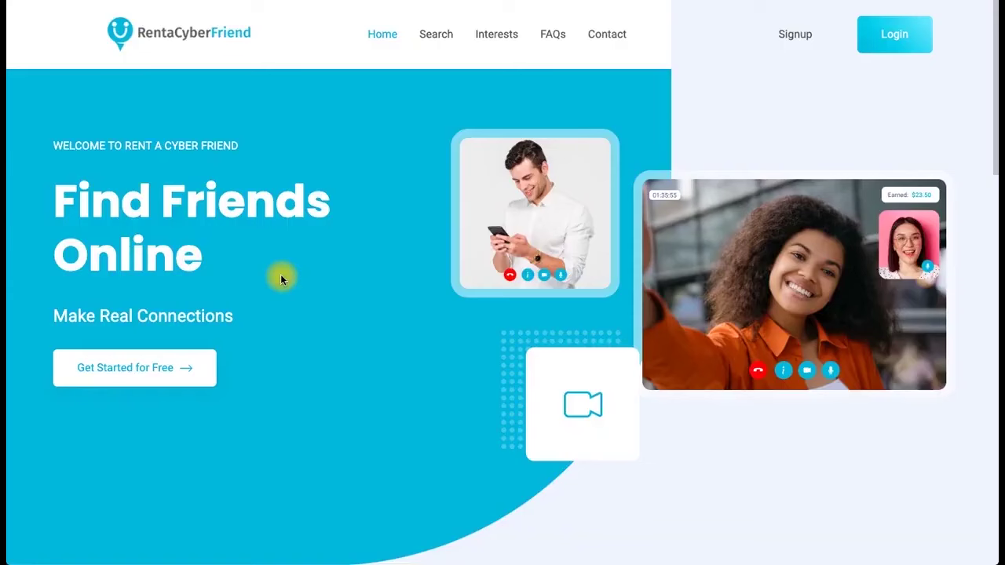
{"action": "scroll", "coordinate": [281, 274], "scroll_direction": "down", "scroll_amount": 1}
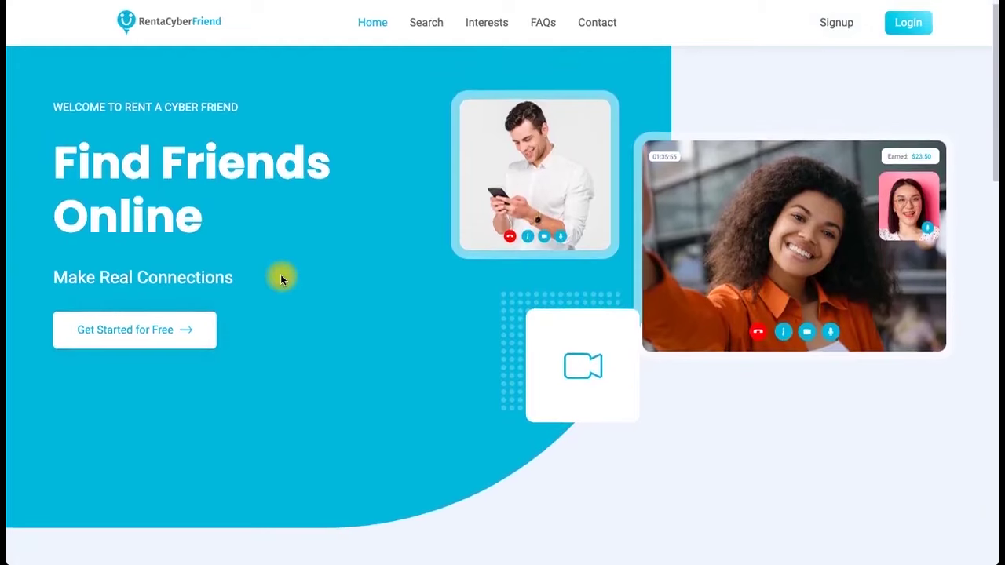
{"action": "scroll", "coordinate": [280, 279], "scroll_direction": "down", "scroll_amount": 10}
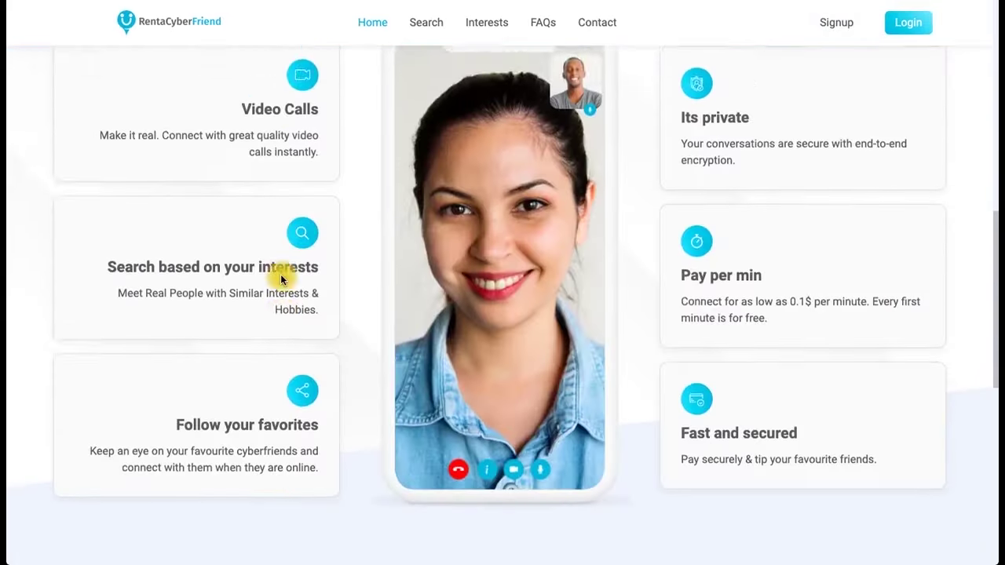
{"action": "scroll", "coordinate": [281, 279], "scroll_direction": "up", "scroll_amount": 4}
{"action": "scroll", "coordinate": [281, 279], "scroll_direction": "down", "scroll_amount": 1}
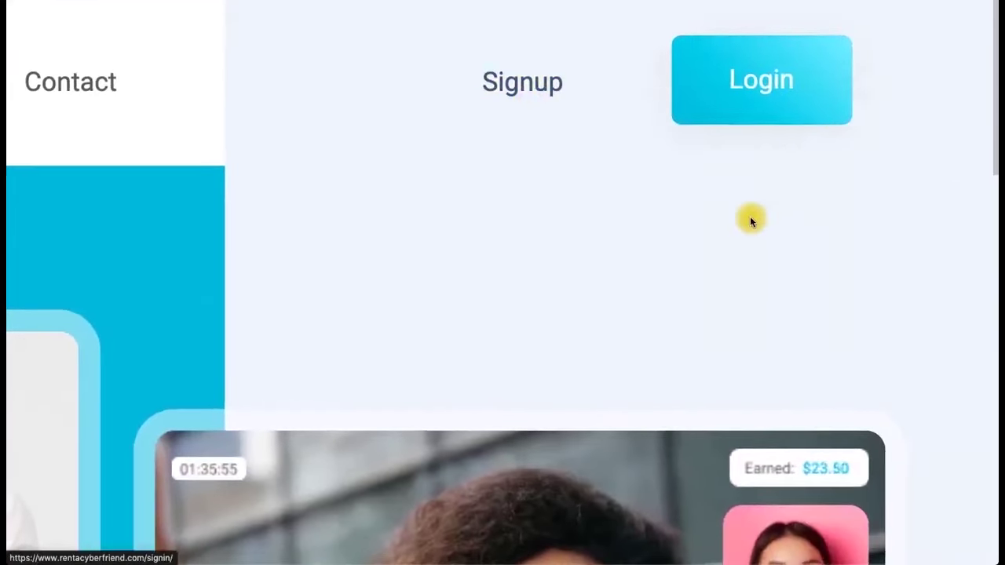
Go to Signup, choose 'Become a Cyber Friend', and scroll to the empty registration form.
{"action": "left_click", "coordinate": [523, 85]}
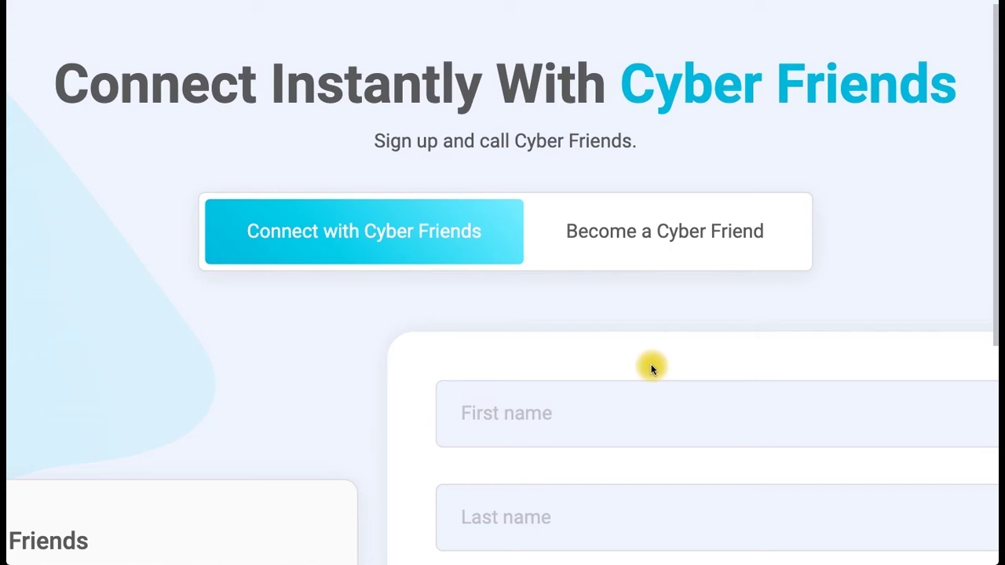
{"action": "left_click", "coordinate": [653, 231]}
{"action": "scroll", "coordinate": [651, 275], "scroll_direction": "down", "scroll_amount": 20}
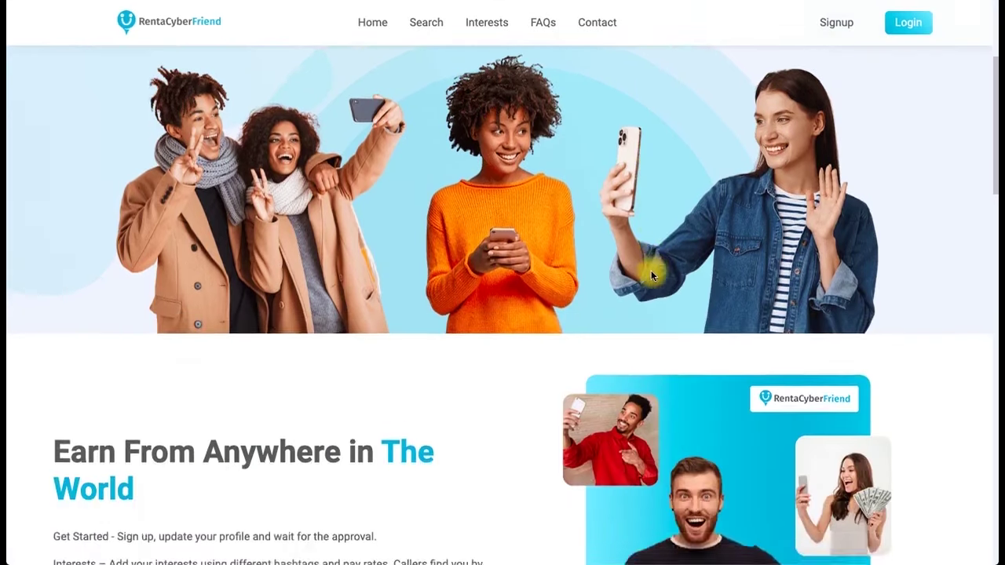
{"action": "scroll", "coordinate": [651, 275], "scroll_direction": "down", "scroll_amount": 6}
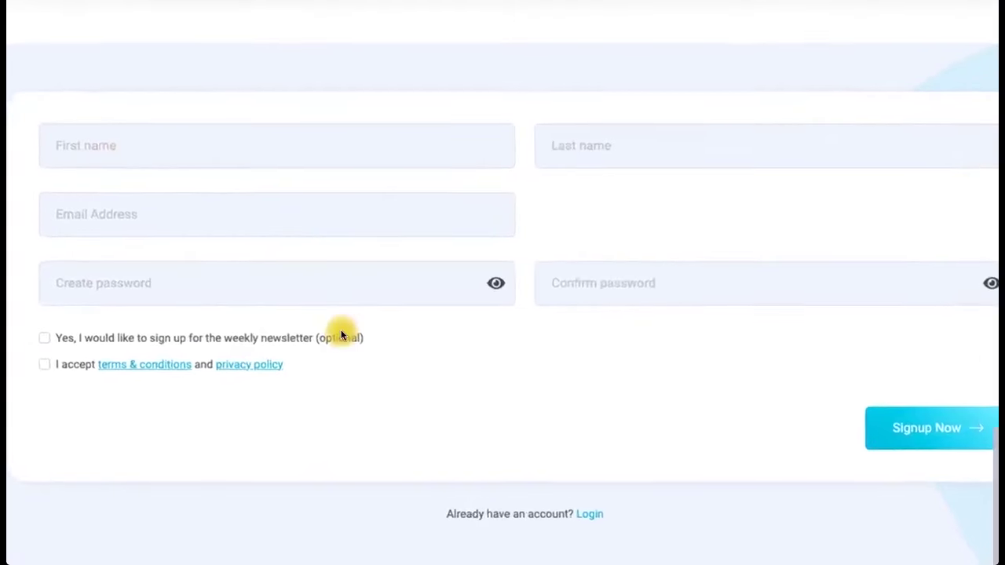
{"action": "scroll", "coordinate": [341, 333], "scroll_direction": "down", "scroll_amount": 1}
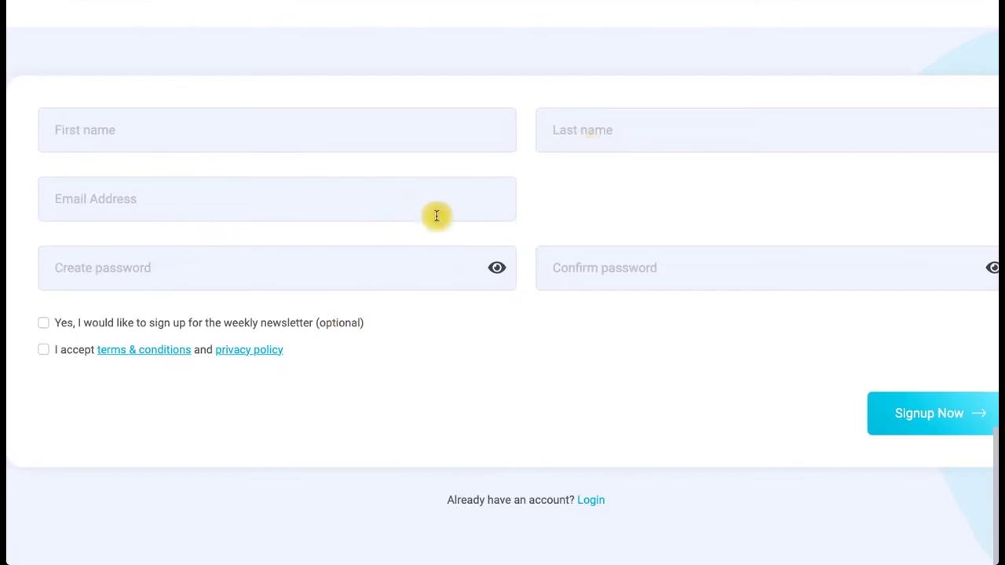
{"action": "scroll", "coordinate": [431, 229], "scroll_direction": "right", "scroll_amount": 1}
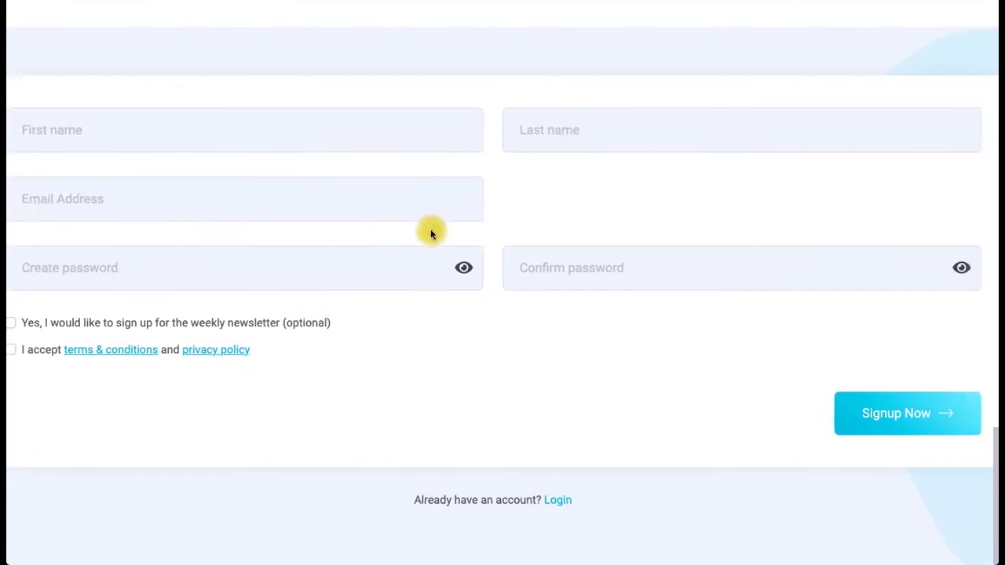
Autofill first and last name, enter the account e-mail, and enter and confirm a password.
{"action": "left_click", "coordinate": [264, 128]}
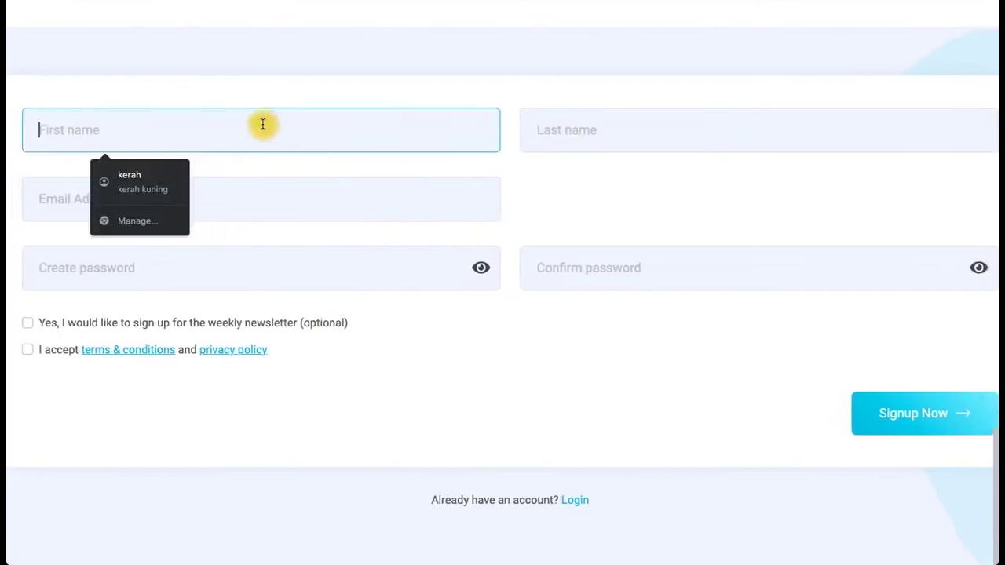
{"action": "left_click", "coordinate": [178, 174]}
{"action": "left_click", "coordinate": [438, 208]}
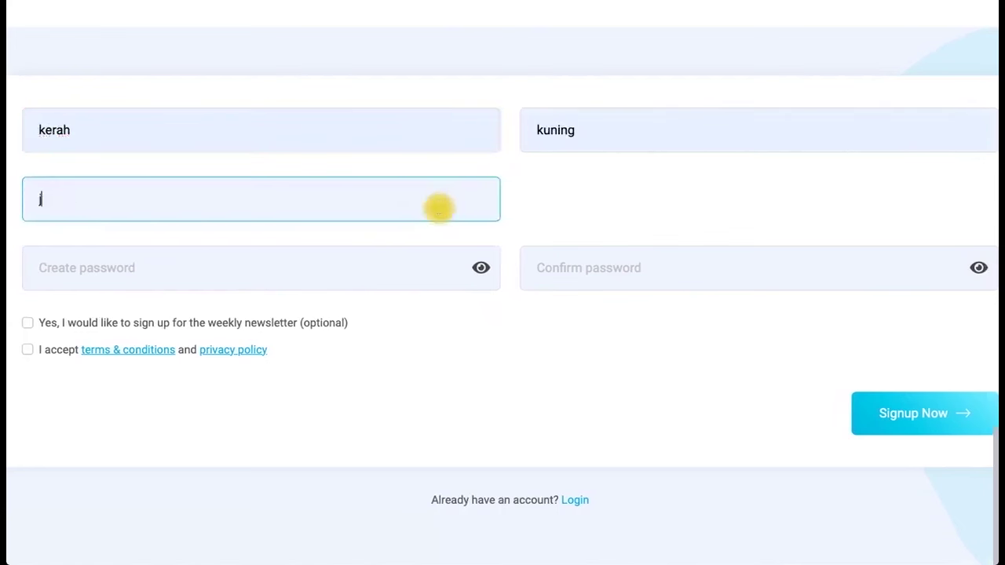
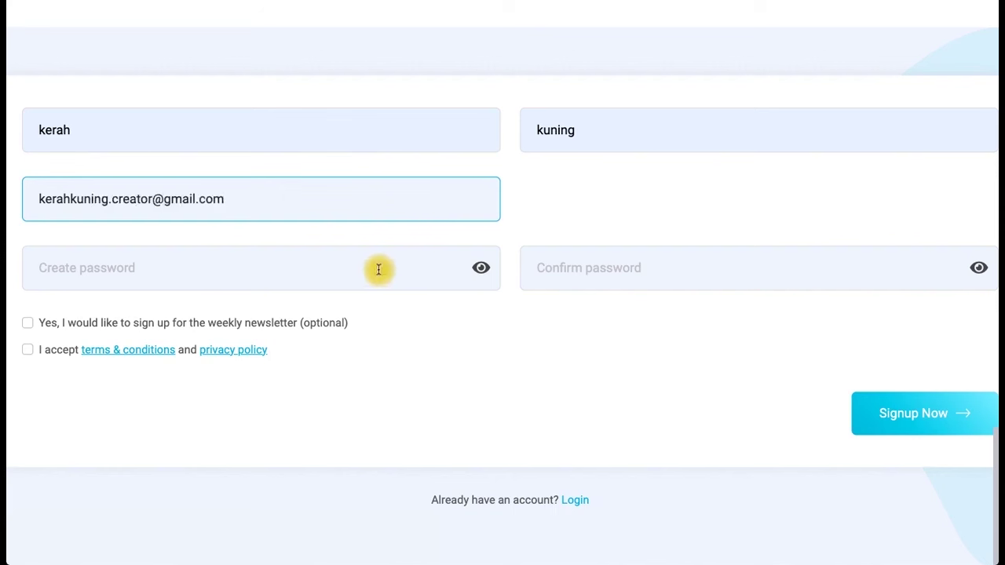
{"action": "left_click", "coordinate": [362, 274]}
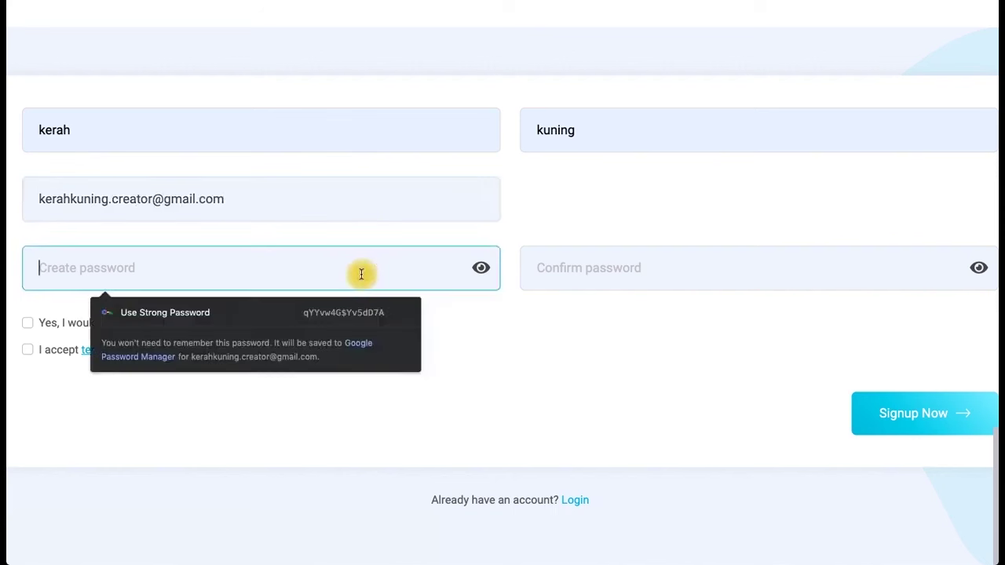
{"action": "type", "text": "***********"}
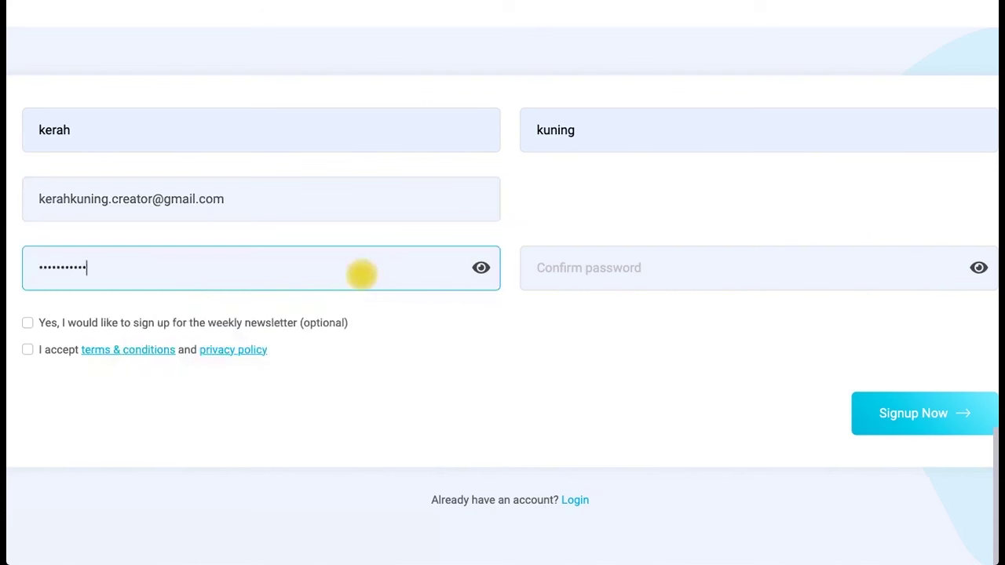
{"action": "left_click", "coordinate": [567, 270]}
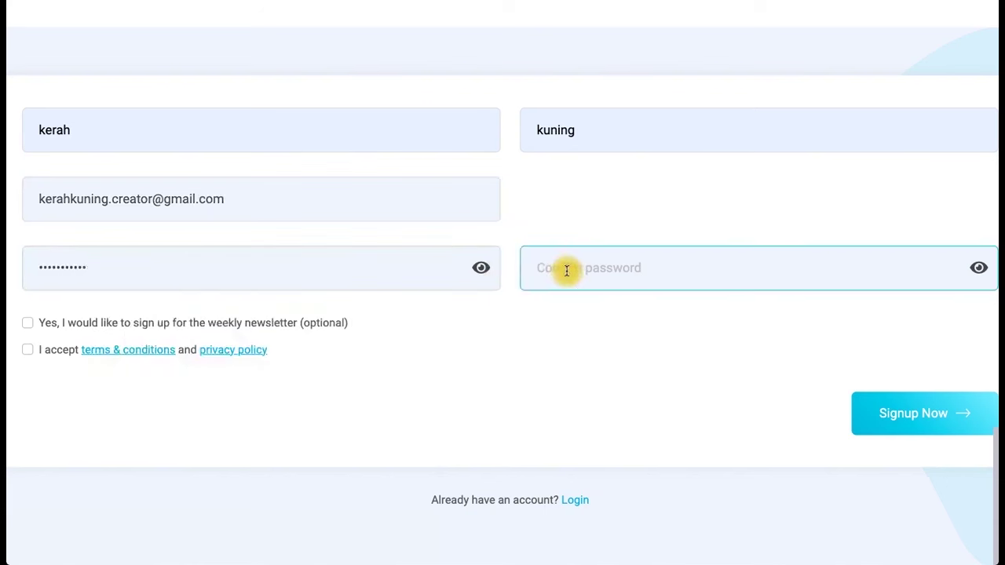
{"action": "type", "text": "********"}
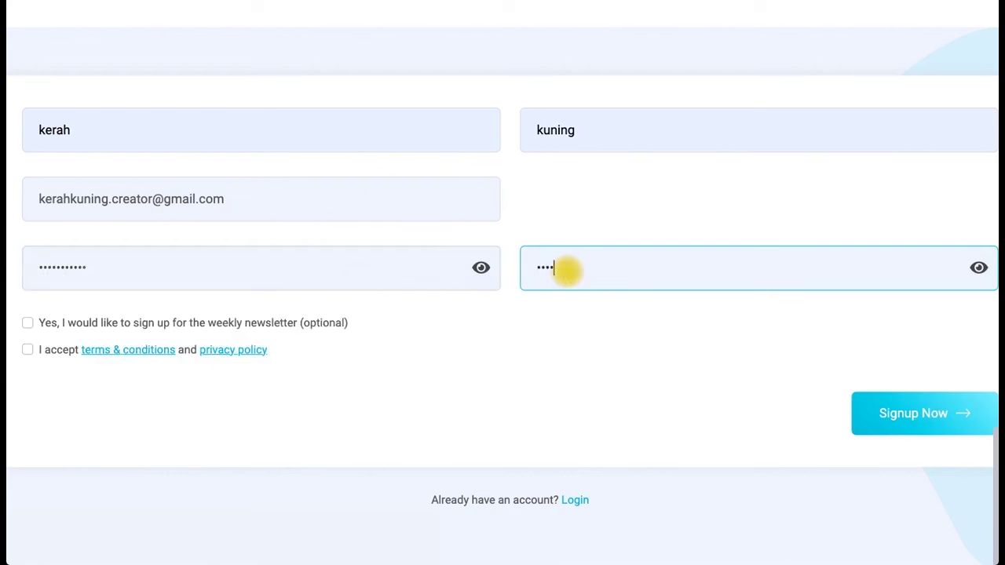
{"action": "type", "text": "***"}
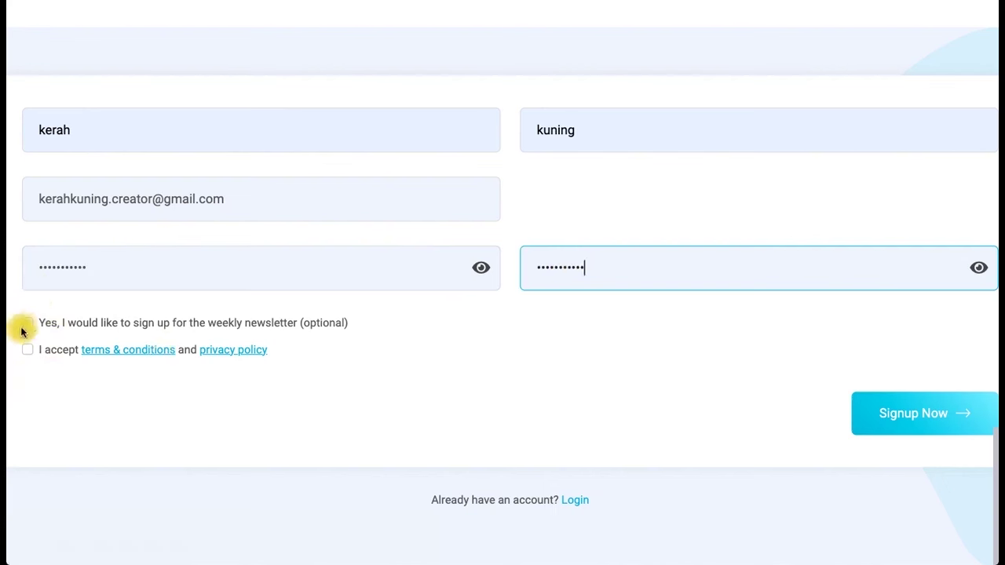
Opt in to the weekly newsletter, accept the terms and privacy policy, and submit the registration.
{"action": "left_click", "coordinate": [26, 323]}
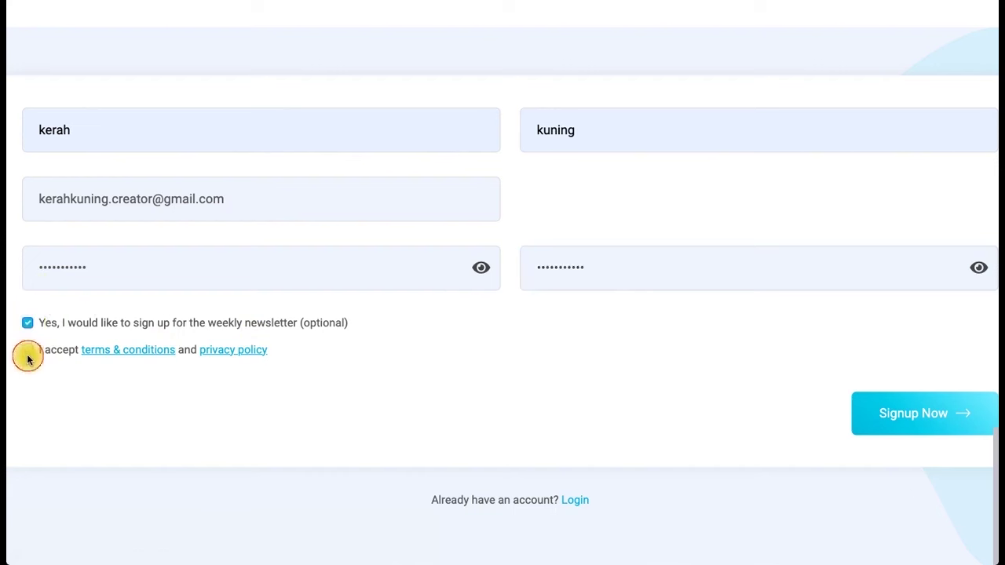
{"action": "left_click", "coordinate": [28, 351]}
{"action": "scroll", "coordinate": [711, 401], "scroll_direction": "right", "scroll_amount": 3}
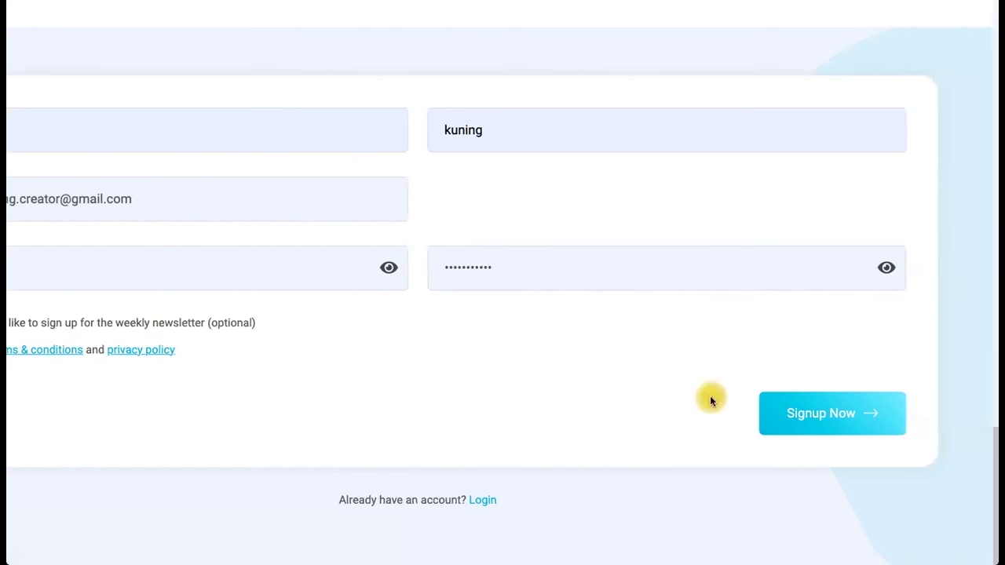
{"action": "scroll", "coordinate": [711, 401], "scroll_direction": "up", "scroll_amount": 1}
{"action": "scroll", "coordinate": [710, 397], "scroll_direction": "right", "scroll_amount": 4}
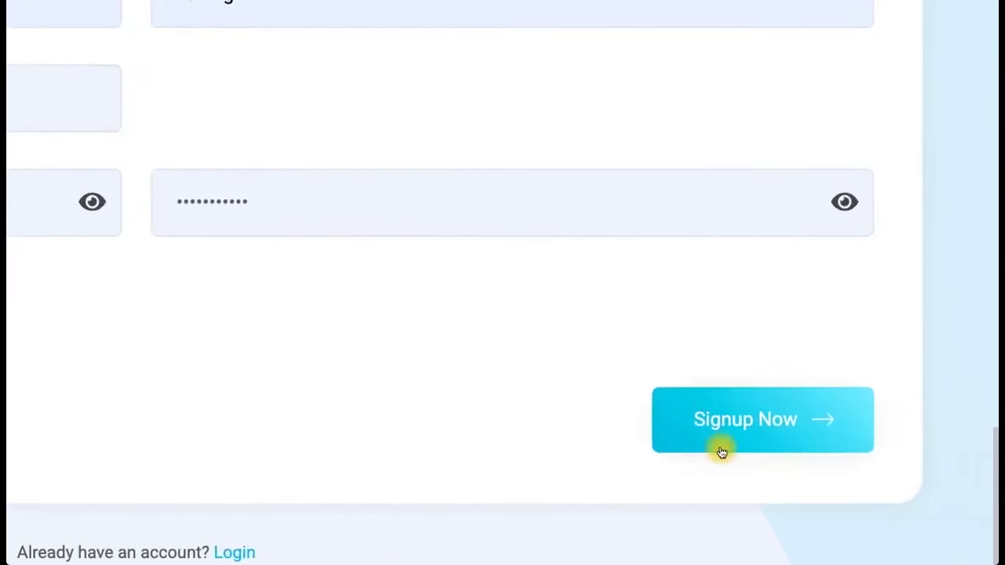
{"action": "scroll", "coordinate": [721, 449], "scroll_direction": "down", "scroll_amount": 1}
{"action": "left_click", "coordinate": [747, 403]}
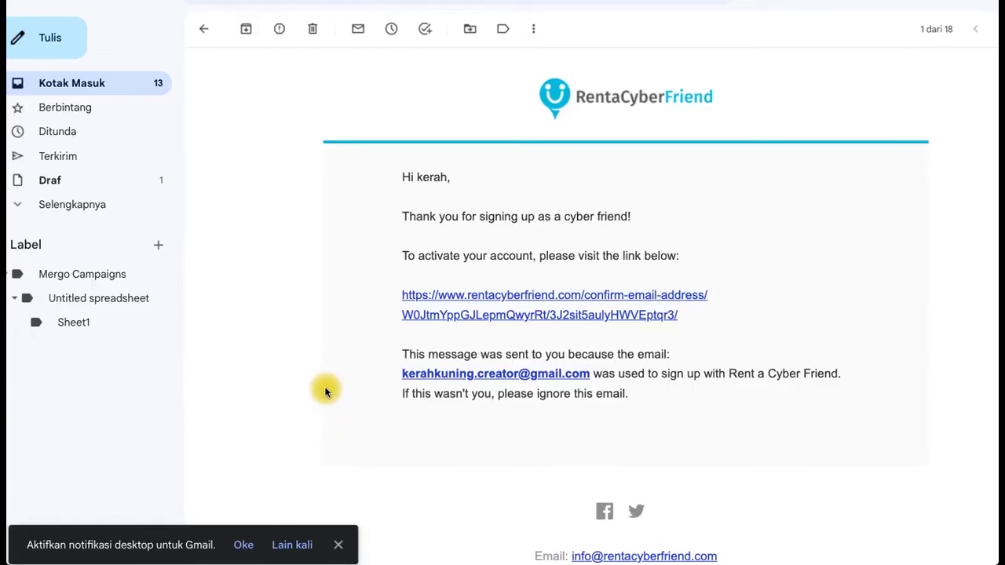
Follow the confirm-email-address link in the RentaCyberFriend welcome email.
{"action": "scroll", "coordinate": [326, 392], "scroll_direction": "down", "scroll_amount": 1}
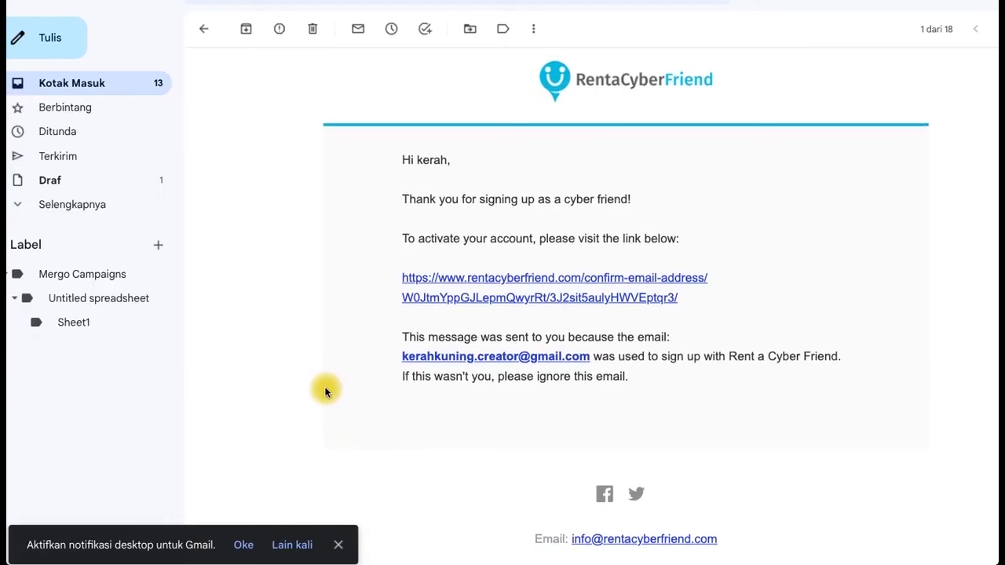
{"action": "scroll", "coordinate": [326, 392], "scroll_direction": "down", "scroll_amount": 1}
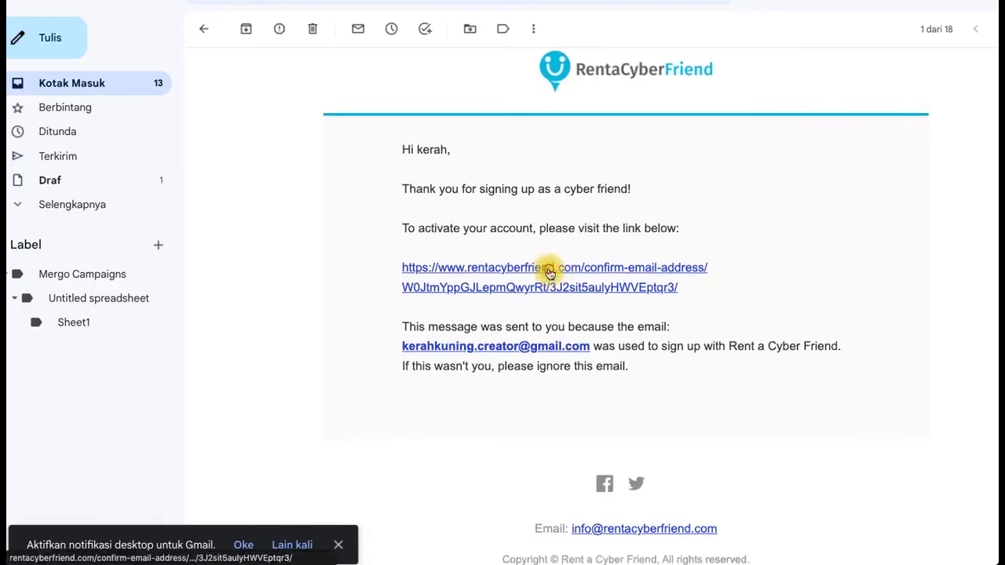
{"action": "left_click", "coordinate": [549, 269]}
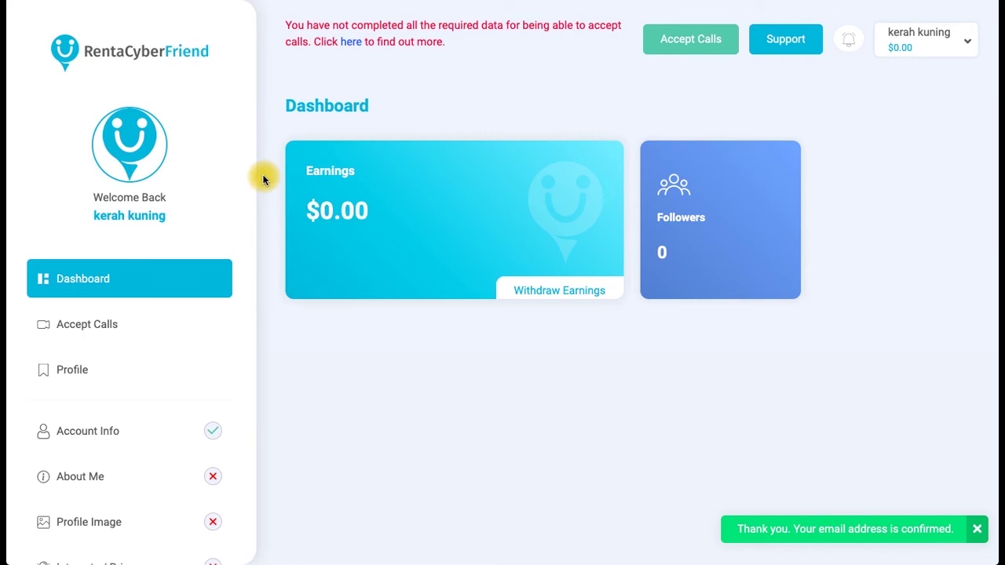
{"action": "scroll", "coordinate": [182, 294], "scroll_direction": "down", "scroll_amount": 3}
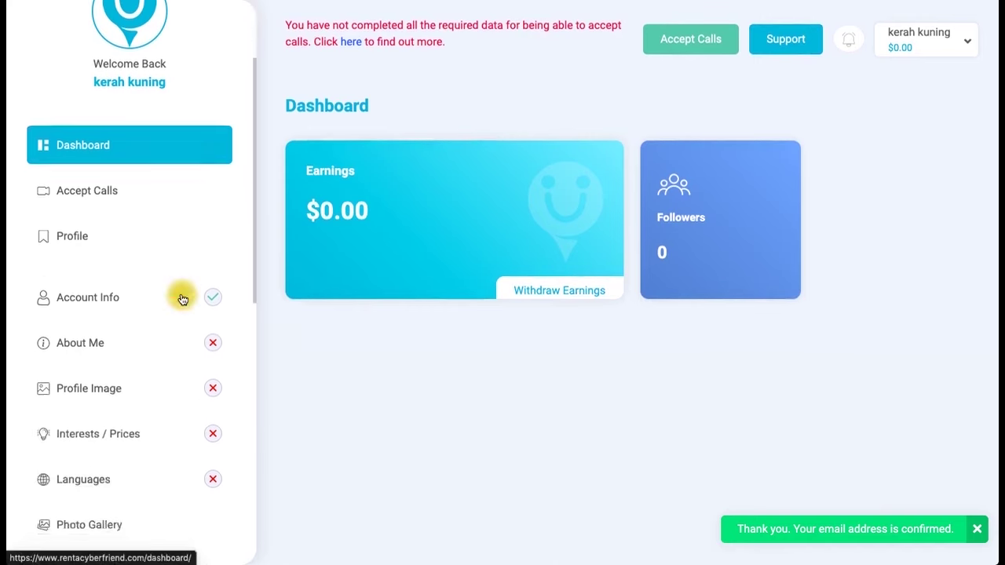
{"action": "scroll", "coordinate": [180, 294], "scroll_direction": "down", "scroll_amount": 2}
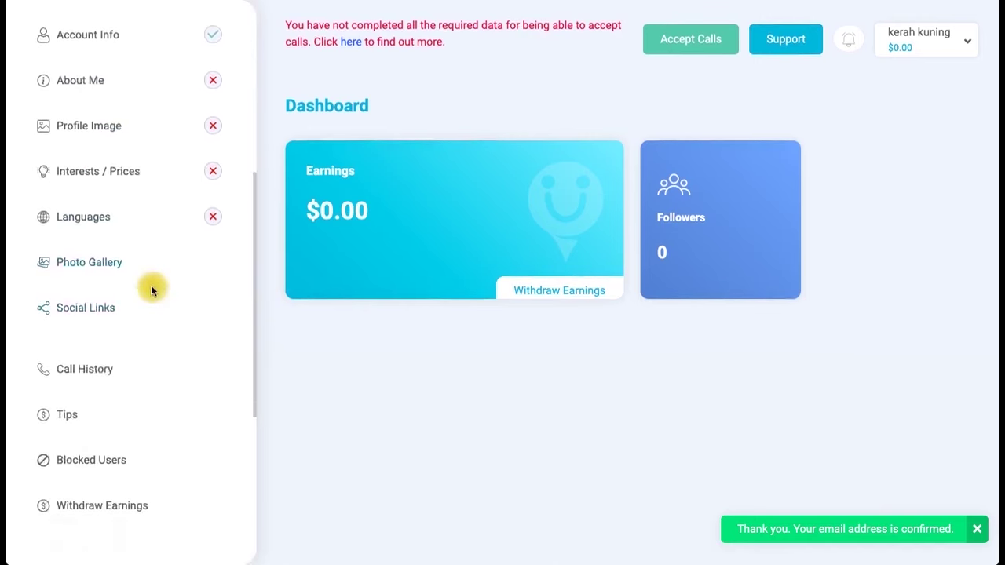
{"action": "scroll", "coordinate": [152, 287], "scroll_direction": "up", "scroll_amount": 4}
{"action": "scroll", "coordinate": [151, 288], "scroll_direction": "down", "scroll_amount": 3}
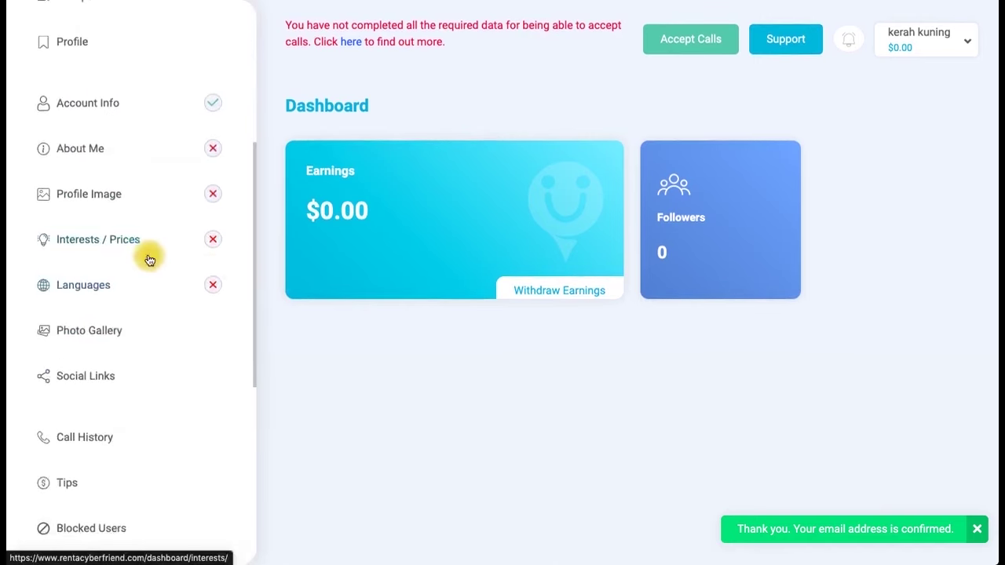
{"action": "scroll", "coordinate": [150, 259], "scroll_direction": "up", "scroll_amount": 2}
{"action": "scroll", "coordinate": [149, 259], "scroll_direction": "up", "scroll_amount": 2}
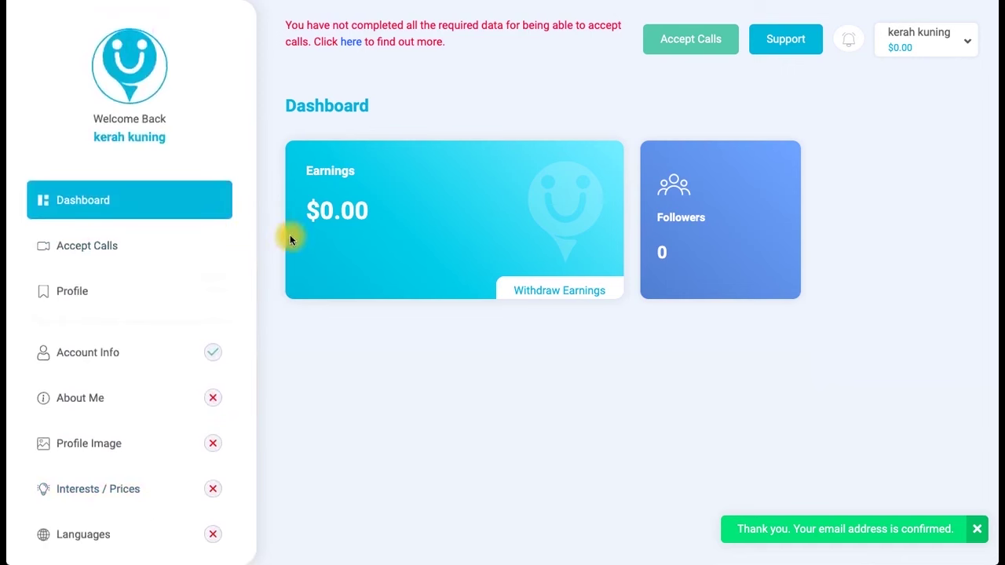
{"action": "scroll", "coordinate": [108, 316], "scroll_direction": "down", "scroll_amount": 2}
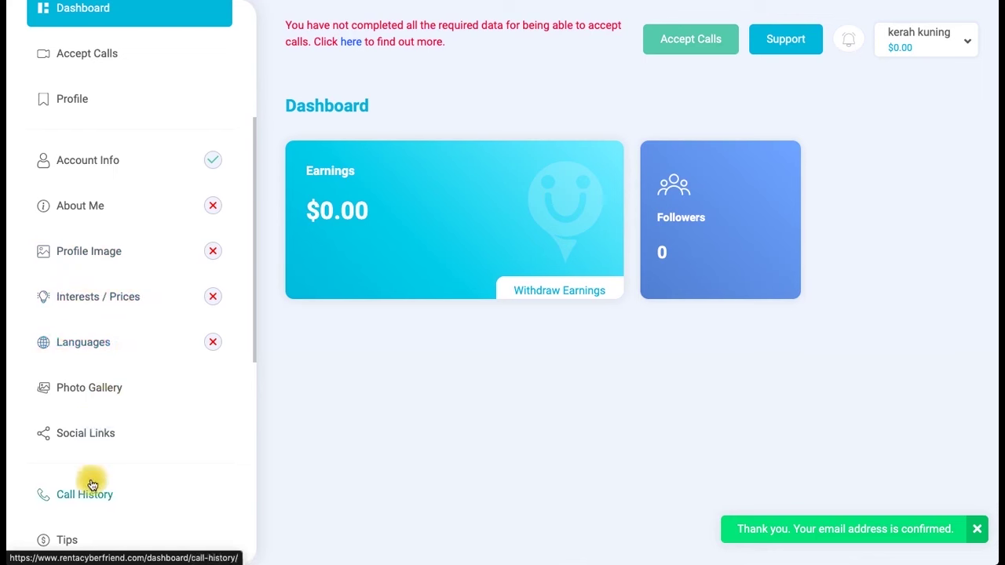
{"action": "scroll", "coordinate": [92, 484], "scroll_direction": "up", "scroll_amount": 1}
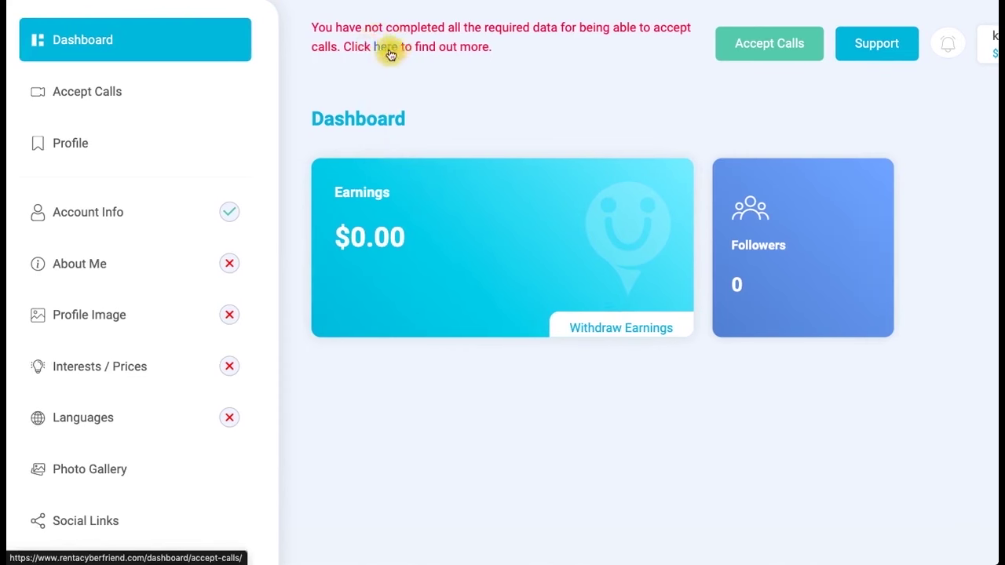
Show the missing required profile data and go to the Profile Image page.
{"action": "left_click", "coordinate": [390, 51]}
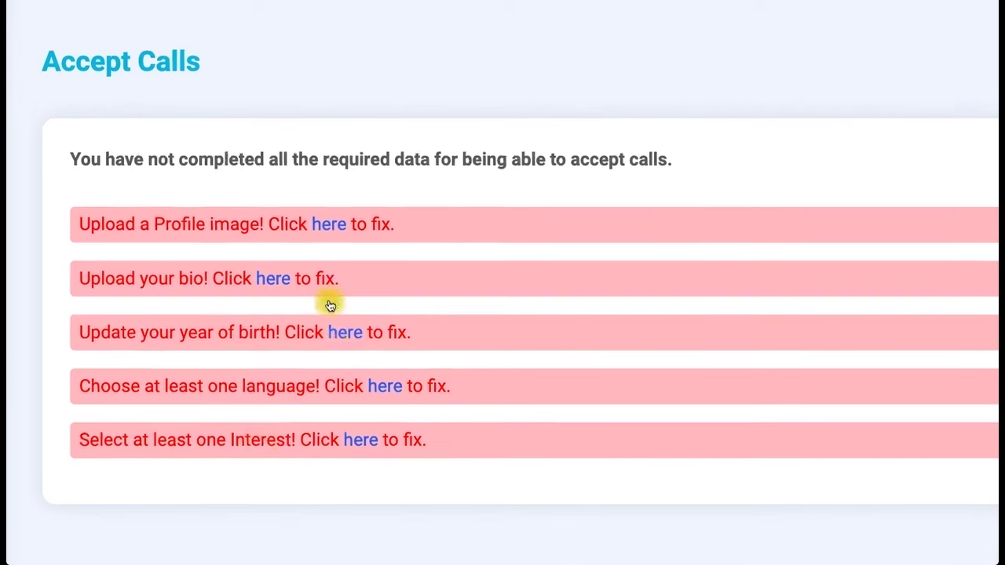
{"action": "left_click", "coordinate": [333, 236]}
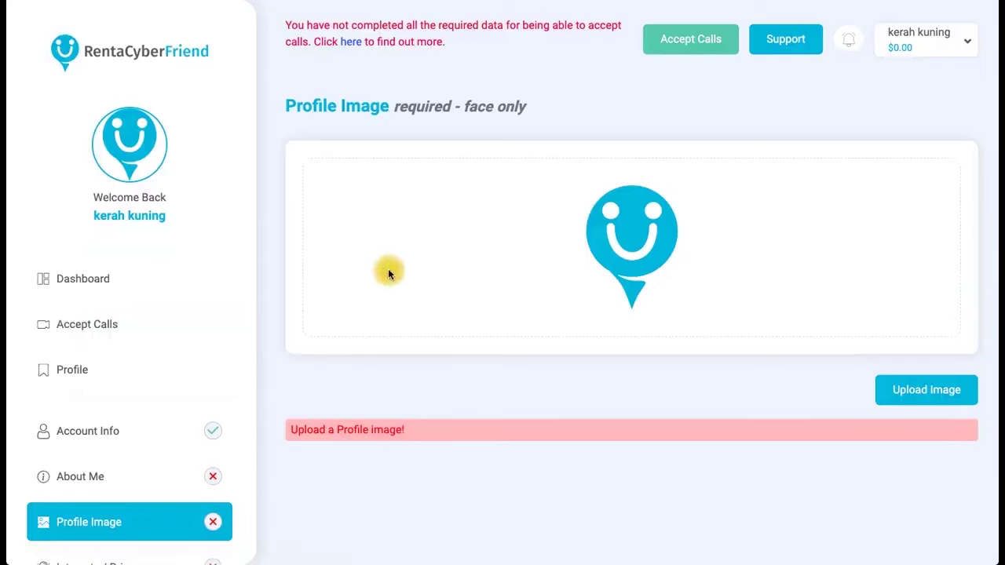
Upload maxresdefault as the profile image, then go to the missing bio item.
{"action": "left_click", "coordinate": [438, 352]}
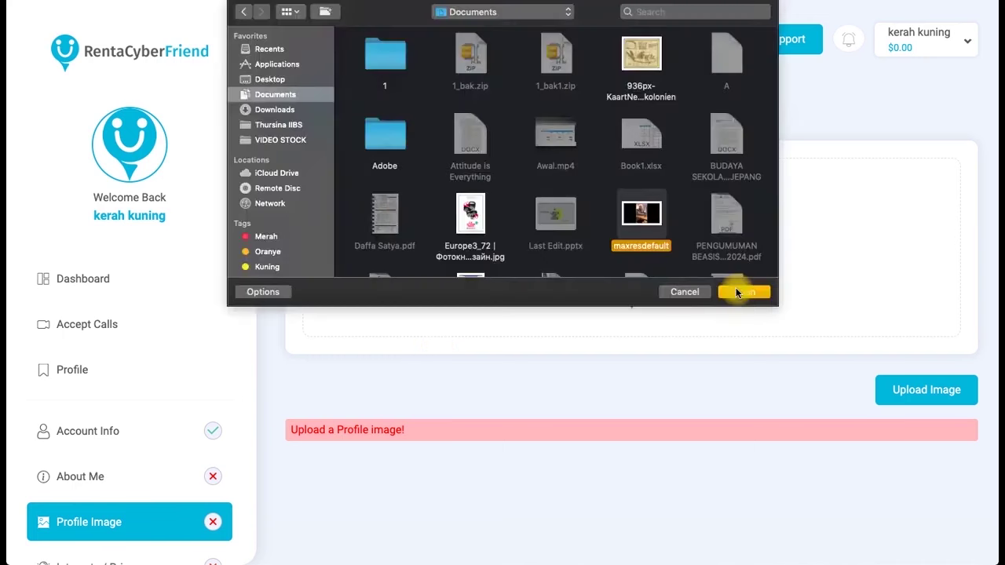
{"action": "left_click", "coordinate": [737, 292]}
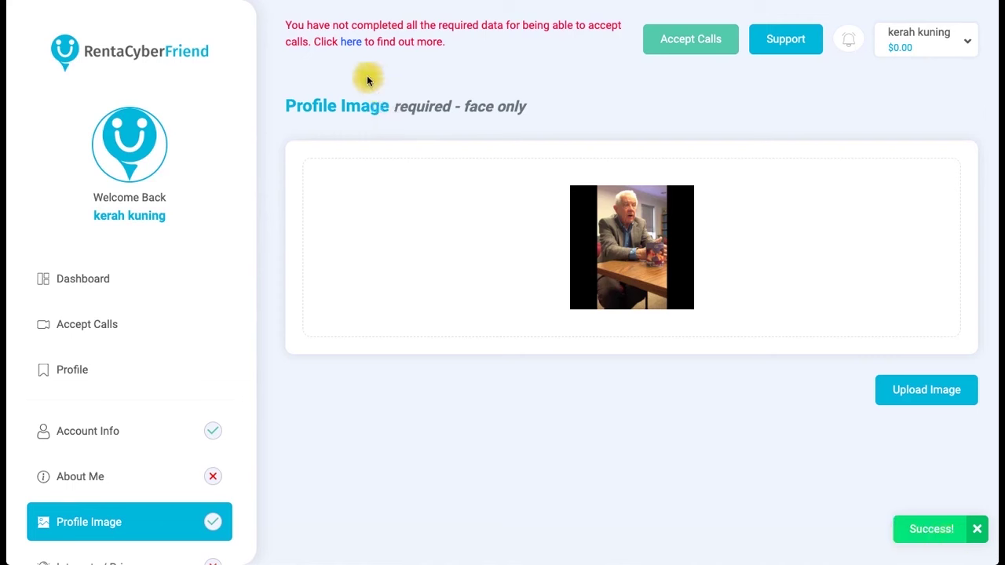
{"action": "left_click", "coordinate": [351, 44]}
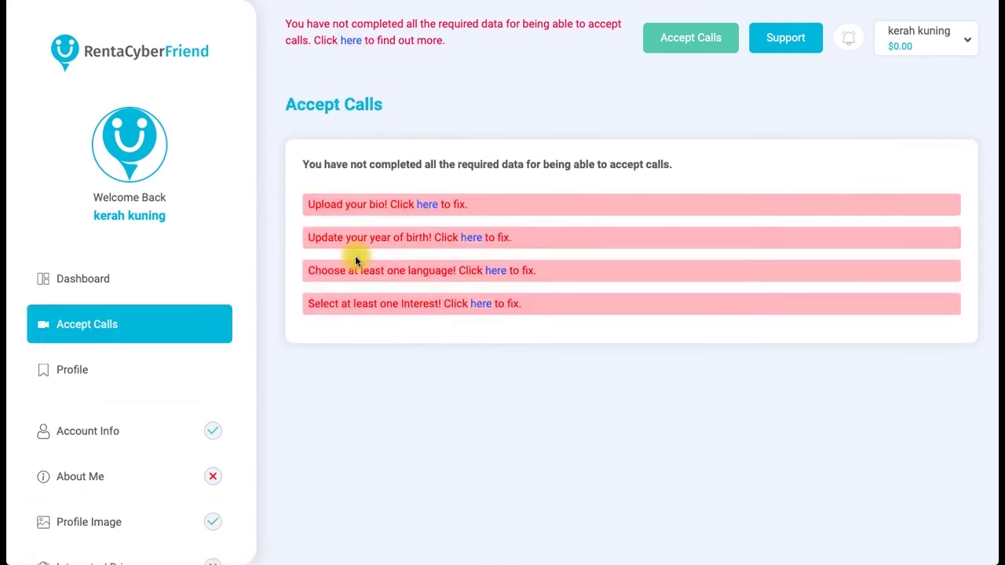
{"action": "left_click", "coordinate": [433, 212]}
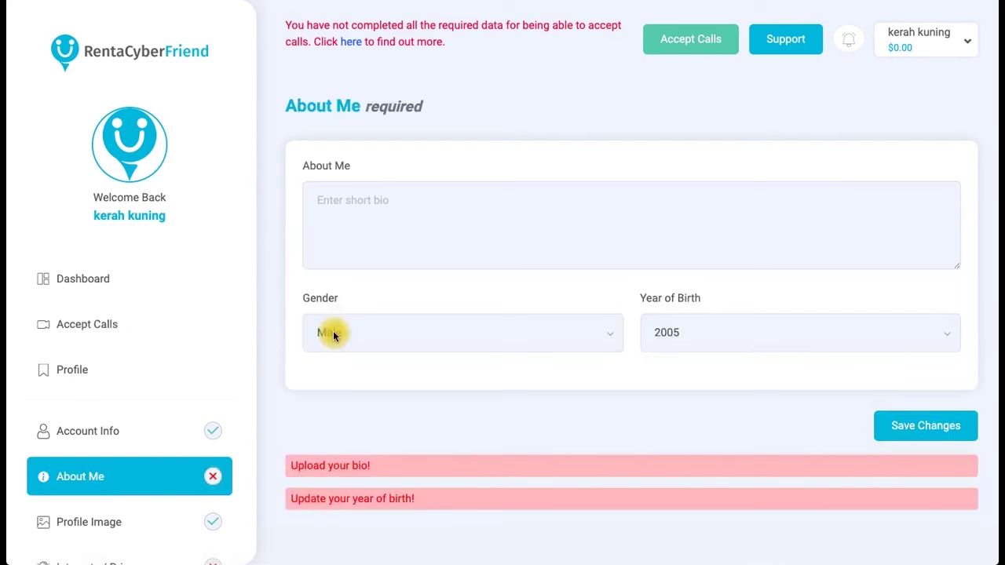
Write the About Me bio 'I am a boy who loves playing table tennis'.
{"action": "left_click", "coordinate": [368, 208]}
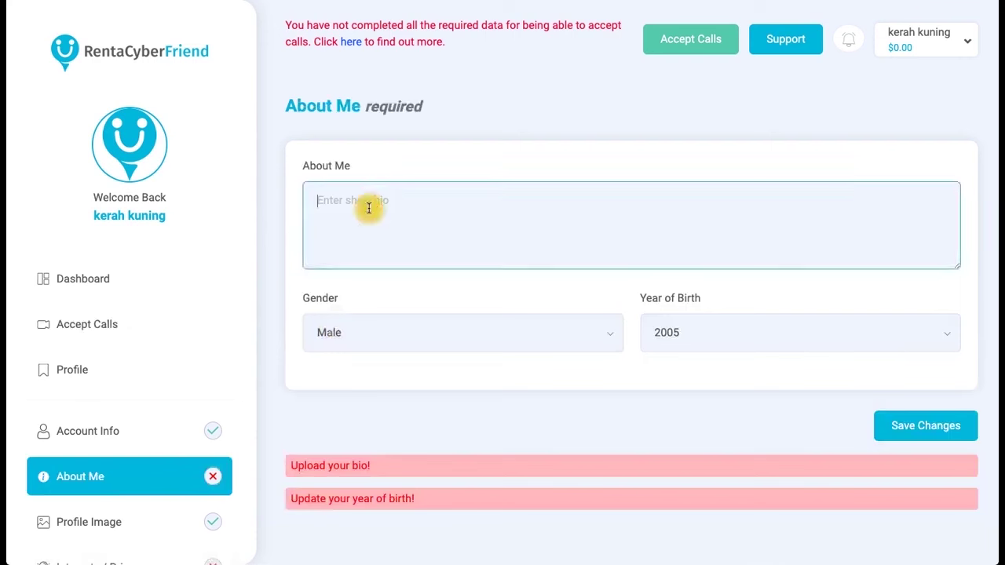
{"action": "type", "text": "I am a boy who loves playing table tenis"}
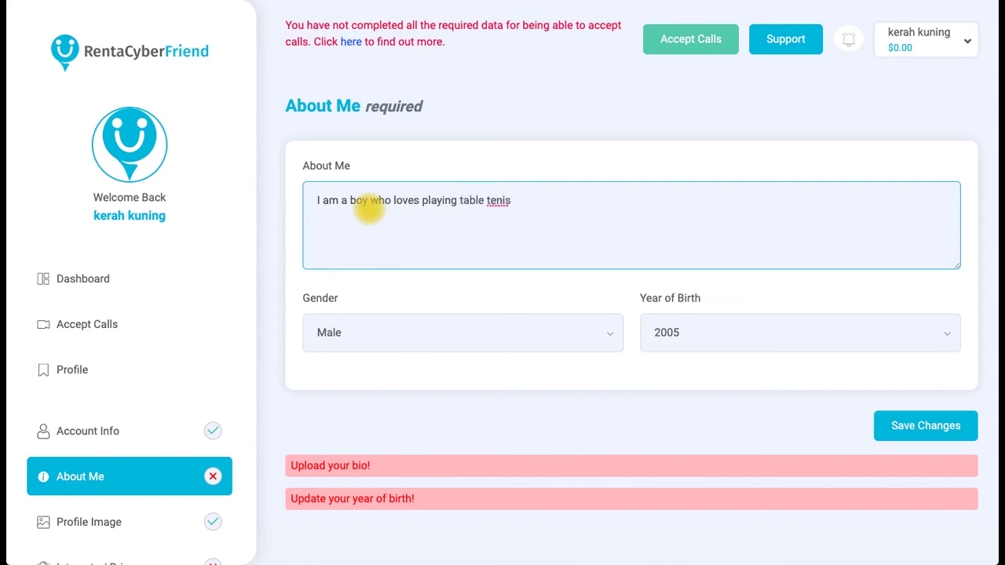
{"action": "key", "text": "Left"}
{"action": "key", "text": "Left"}
{"action": "type", "text": "n"}
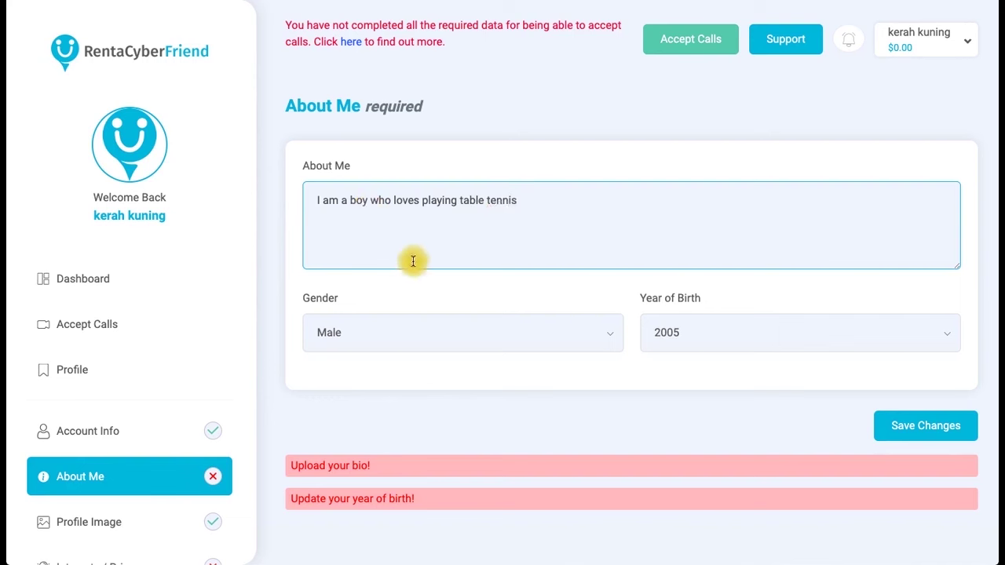
Keep Gender Male, set Year of Birth to 1992, and return to the required items list.
{"action": "left_click", "coordinate": [478, 333]}
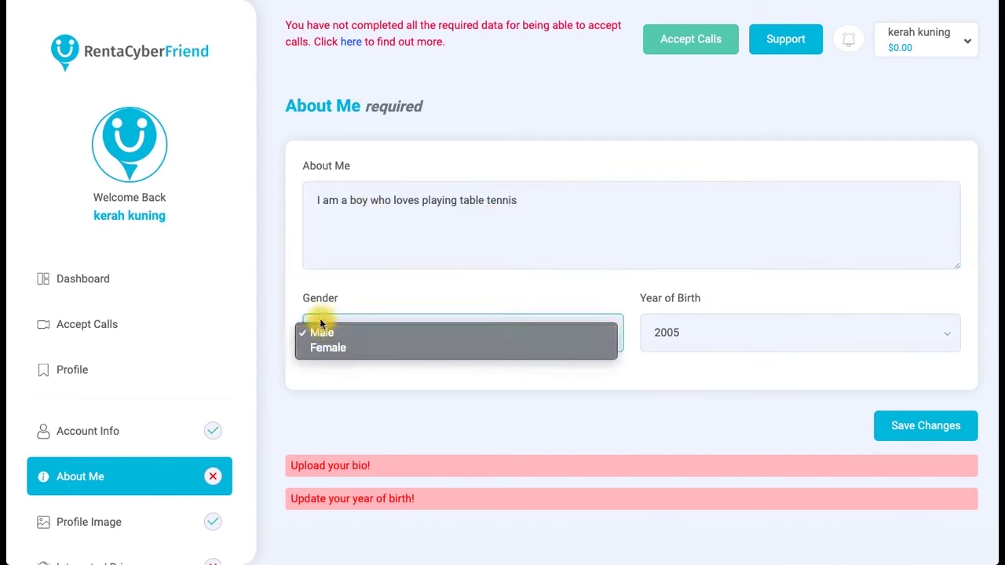
{"action": "left_click", "coordinate": [465, 295]}
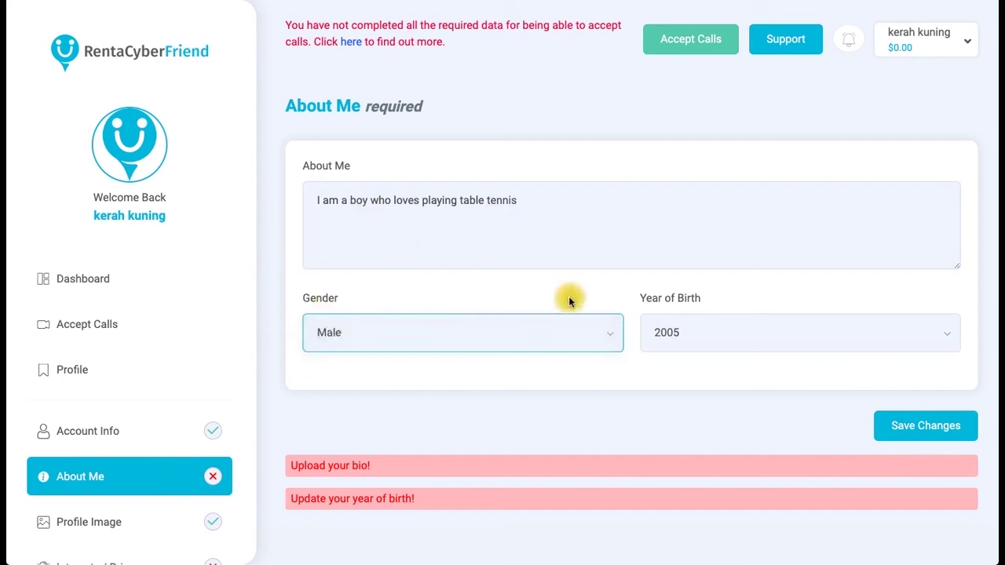
{"action": "left_click", "coordinate": [719, 333]}
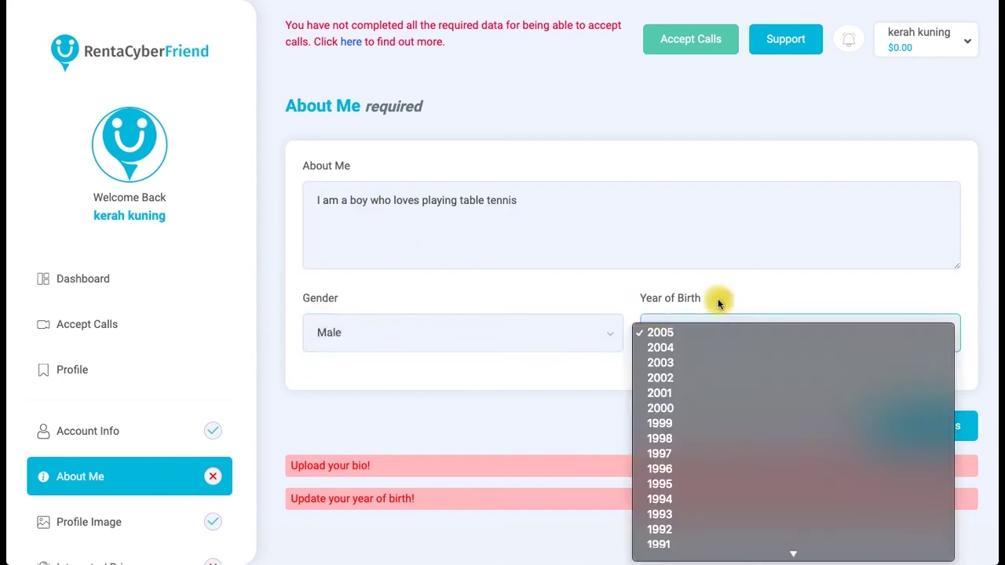
{"action": "scroll", "coordinate": [678, 499], "scroll_direction": "down", "scroll_amount": 2}
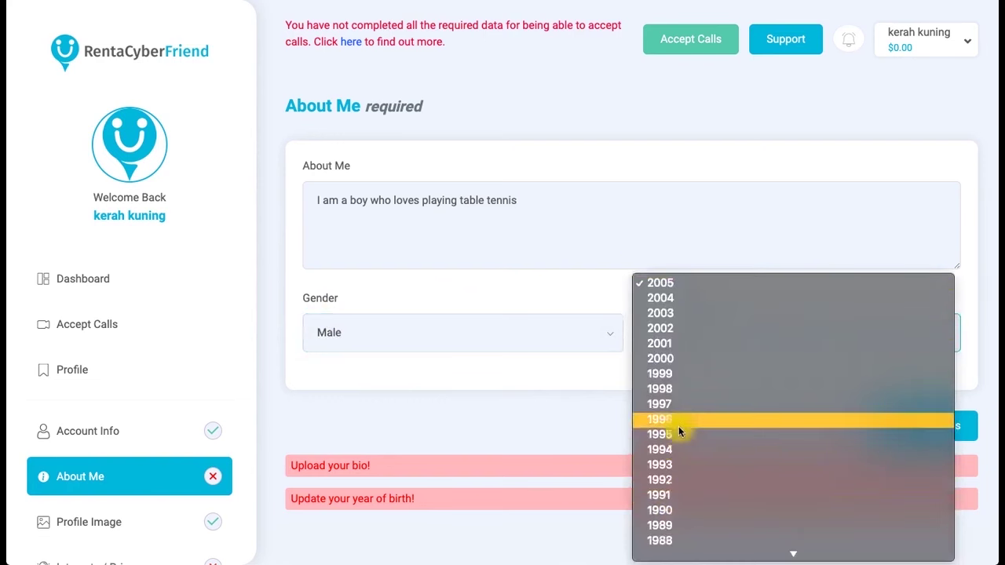
{"action": "left_click", "coordinate": [686, 475]}
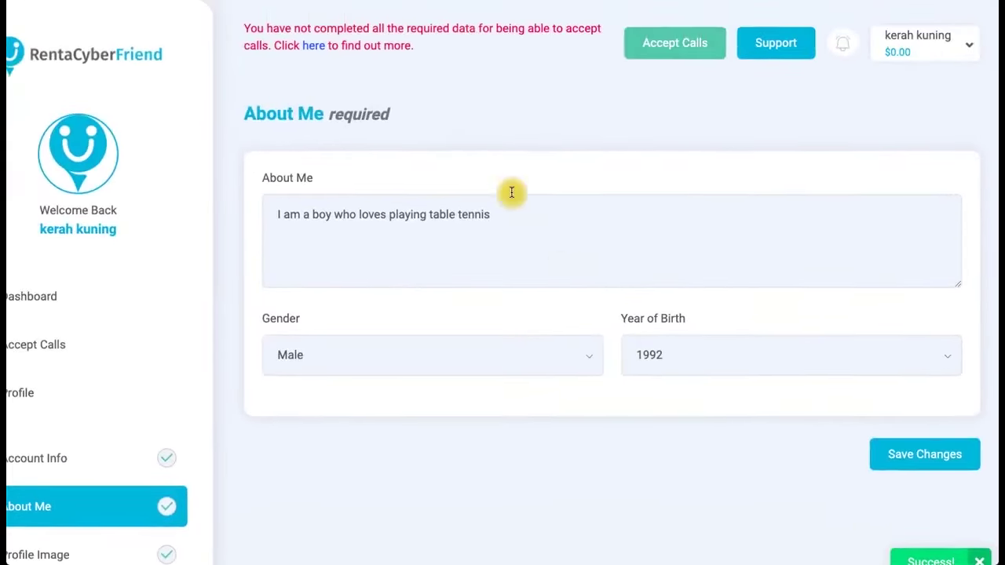
{"action": "left_click", "coordinate": [316, 47]}
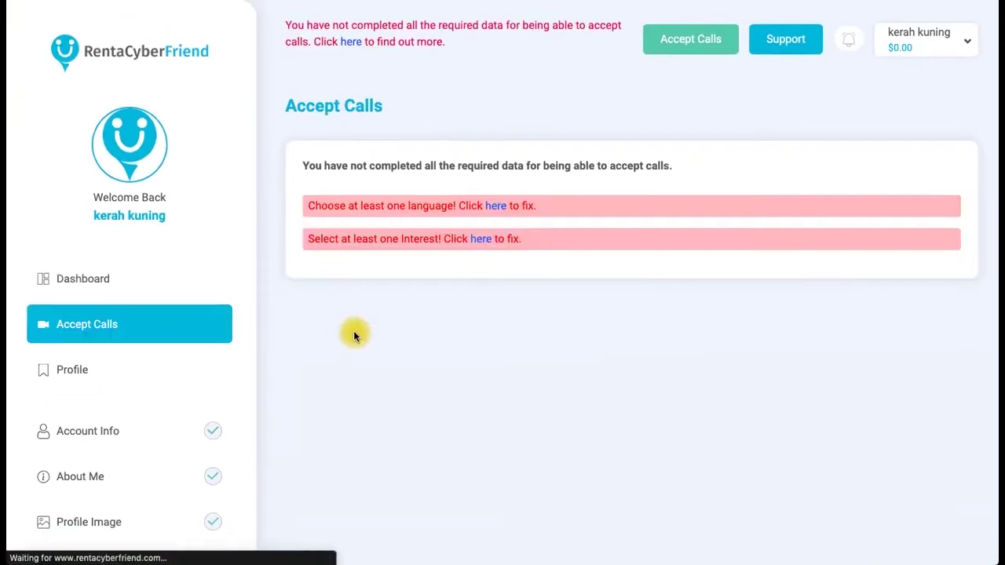
Add Indonesian as a native spoken language.
{"action": "left_click", "coordinate": [497, 208]}
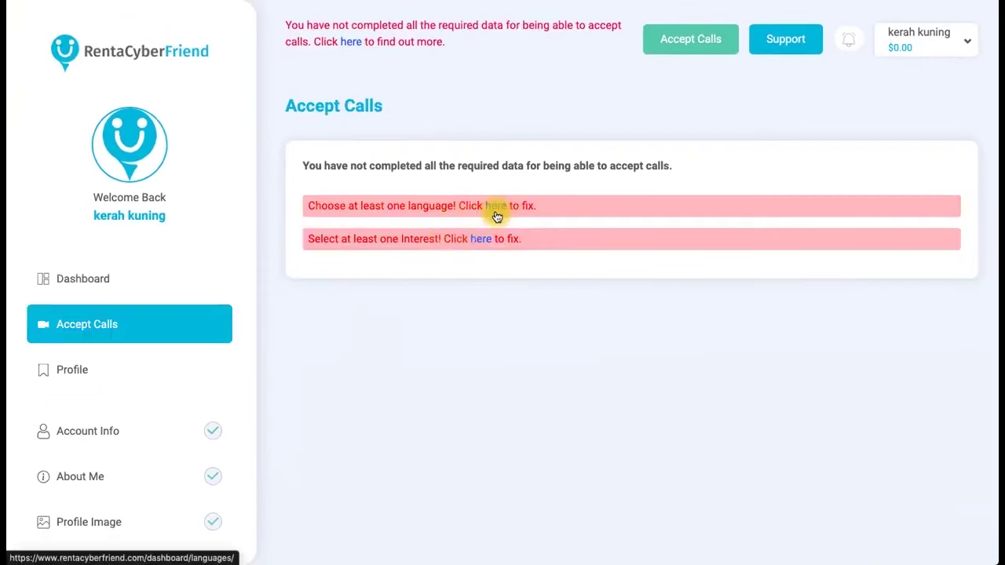
{"action": "left_click", "coordinate": [685, 193]}
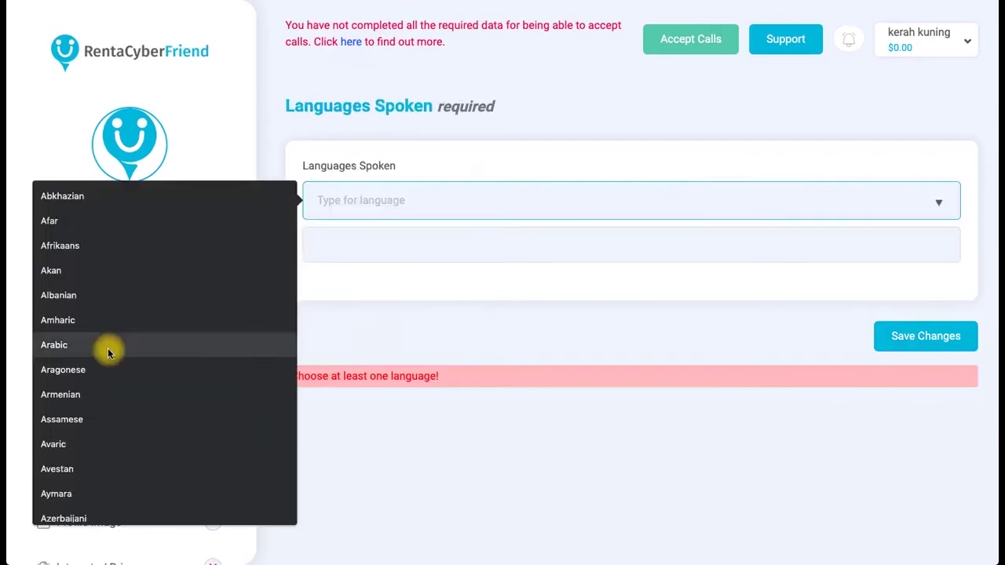
{"action": "type", "text": "indo"}
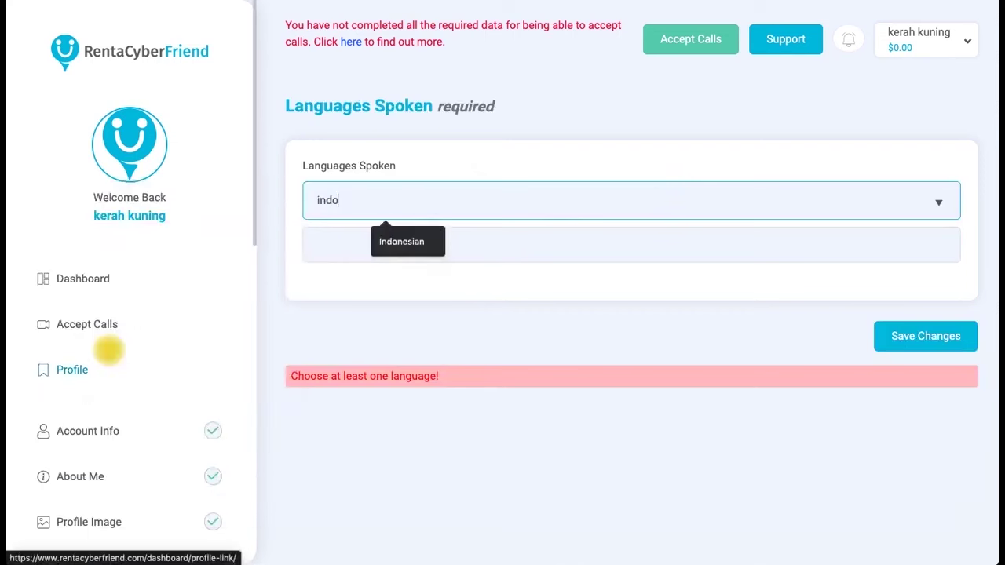
{"action": "left_click", "coordinate": [397, 241]}
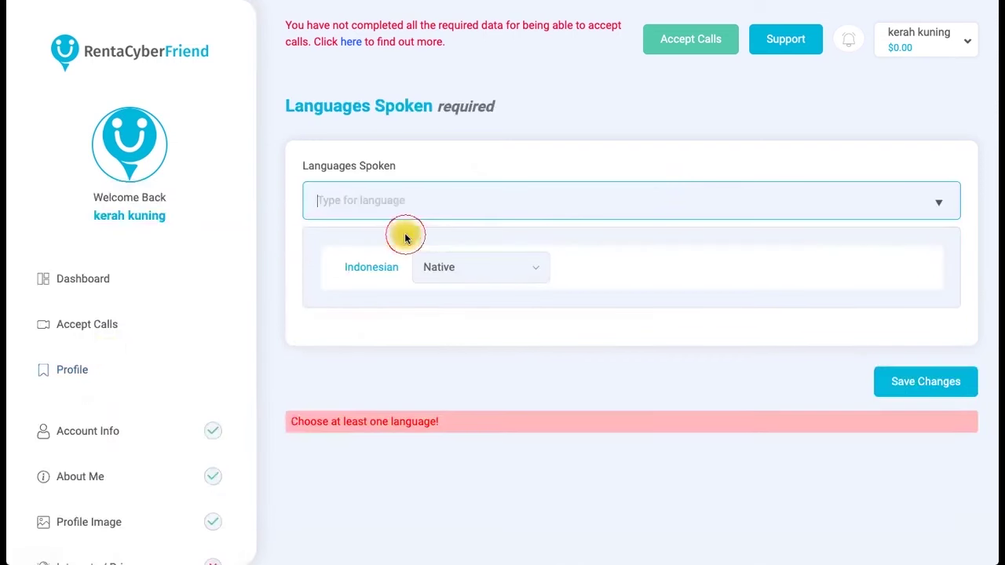
Add English at Near Native/ fluent level and save the spoken languages.
{"action": "left_click", "coordinate": [707, 202]}
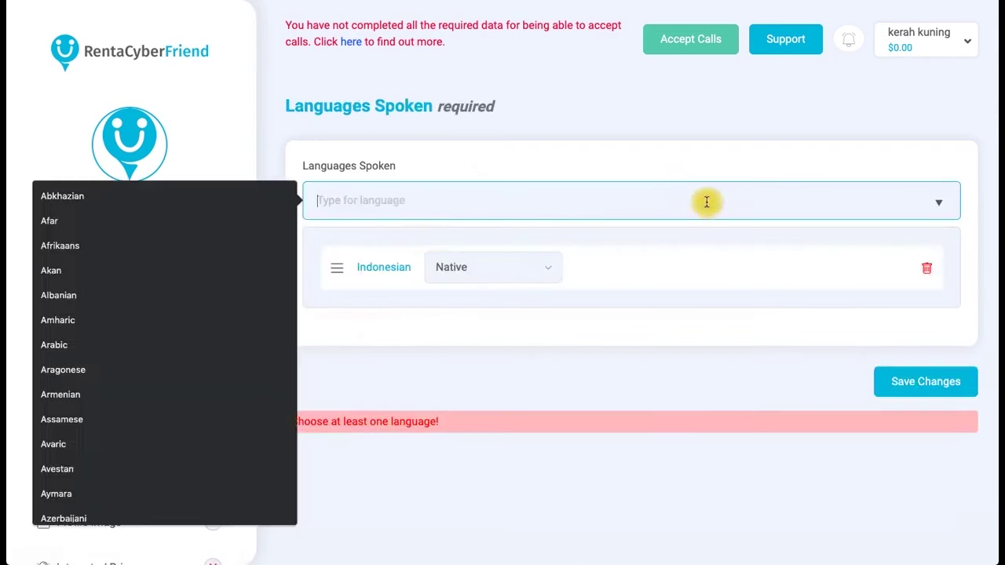
{"action": "type", "text": "engli"}
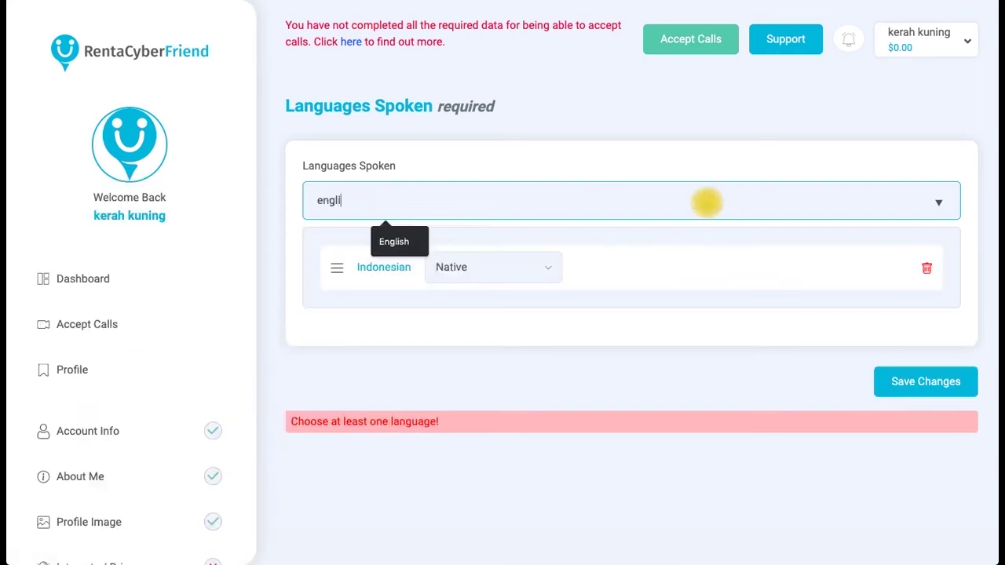
{"action": "left_click", "coordinate": [413, 238]}
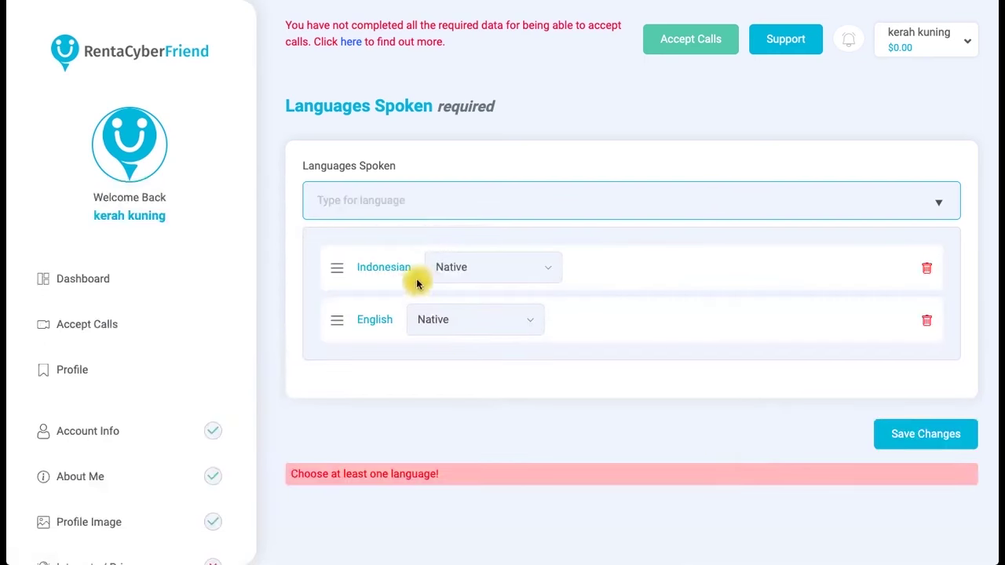
{"action": "left_click", "coordinate": [511, 322]}
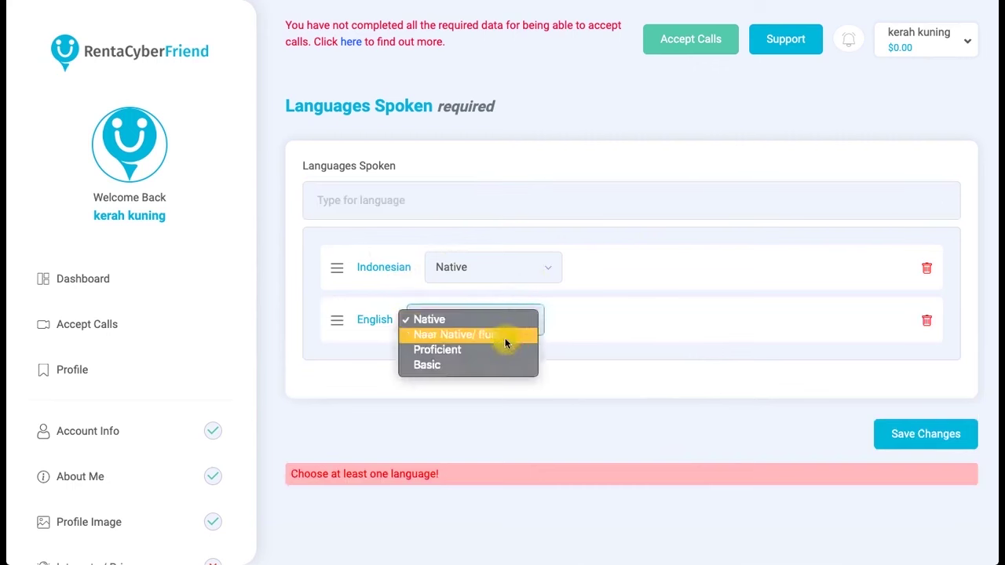
{"action": "left_click", "coordinate": [507, 336]}
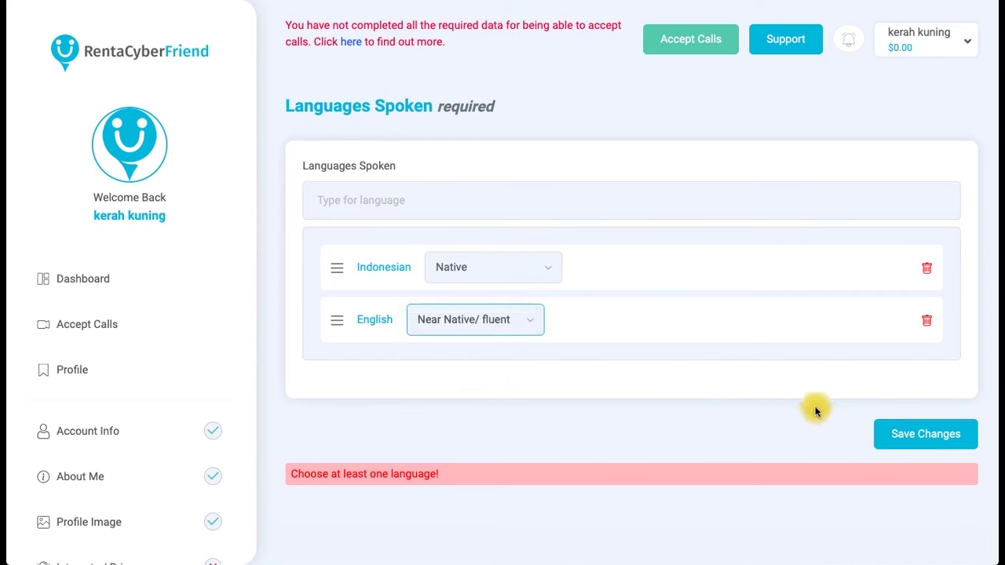
{"action": "left_click", "coordinate": [899, 431]}
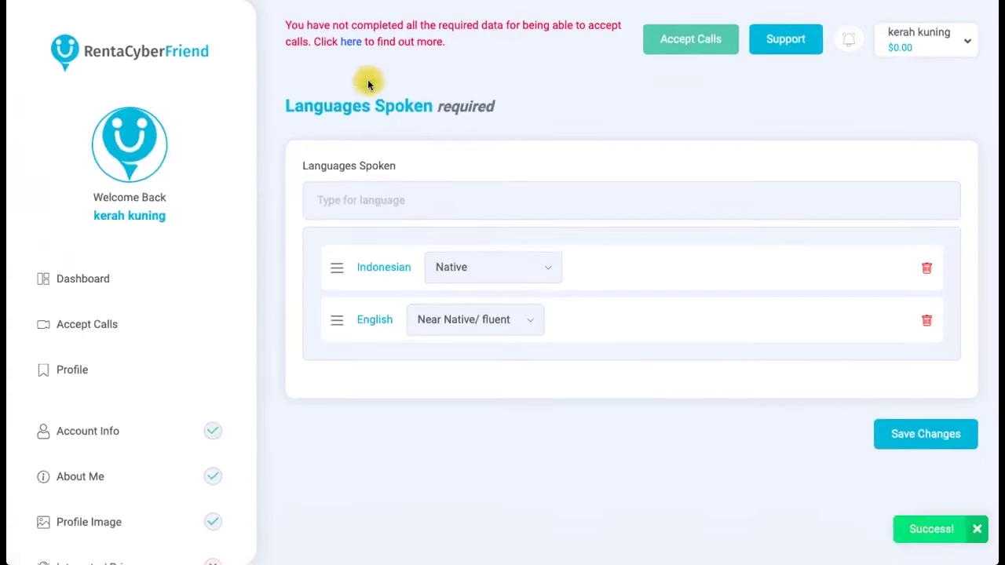
{"action": "left_click", "coordinate": [348, 40]}
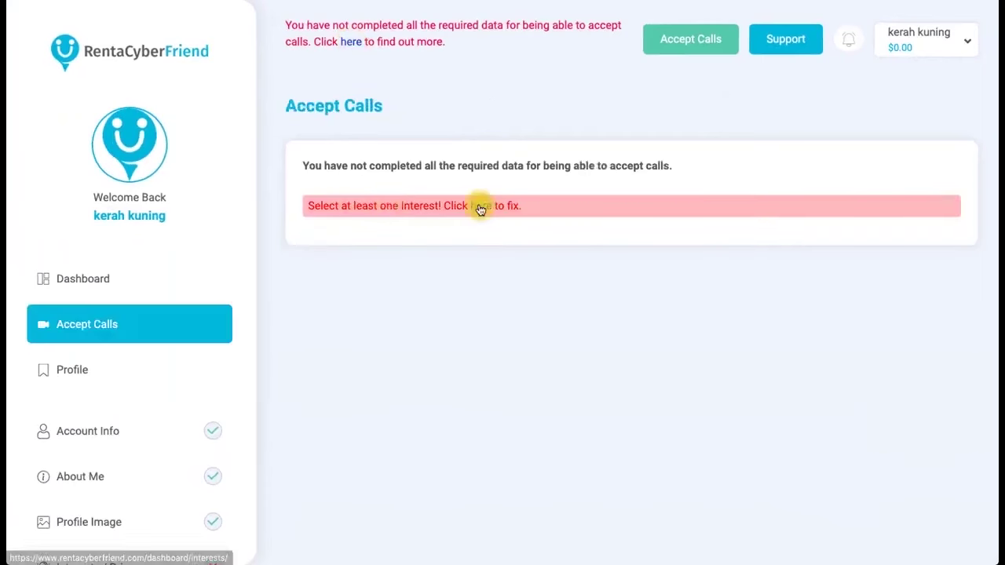
Add FRIENDSHIP as an interest on the Interests / Prices page.
{"action": "left_click", "coordinate": [481, 207]}
{"action": "left_click", "coordinate": [684, 204]}
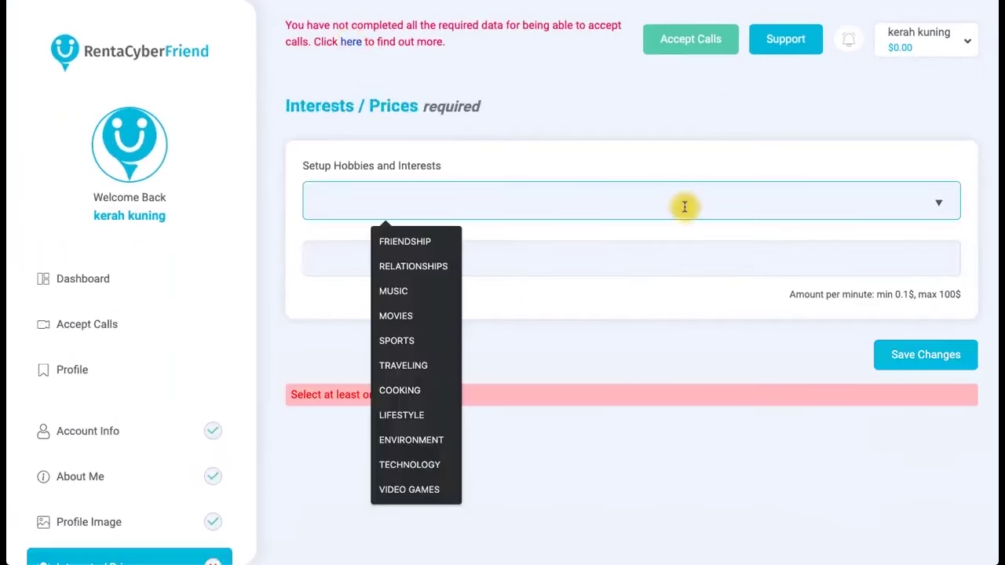
{"action": "left_click", "coordinate": [419, 249]}
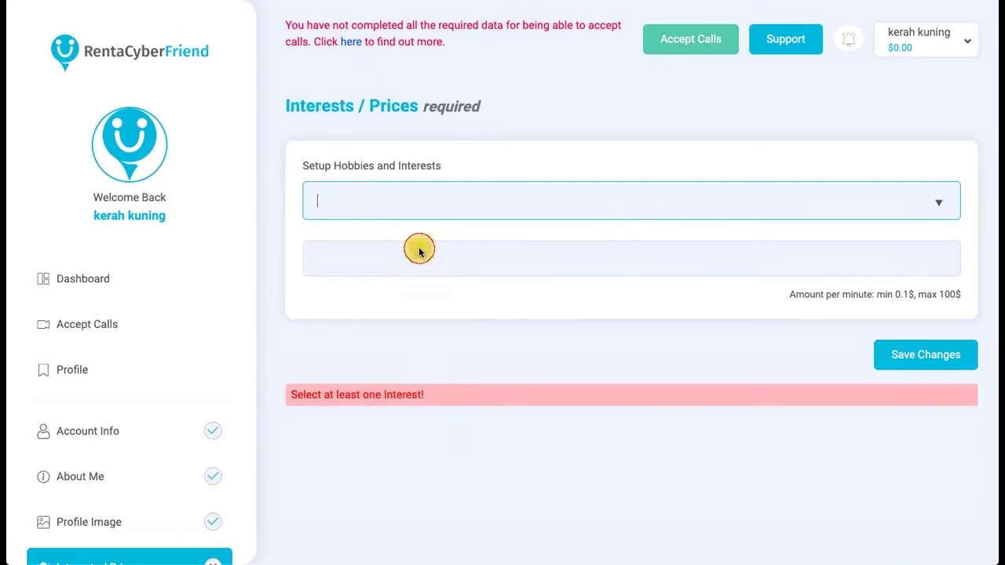
{"action": "key", "text": "Tab"}
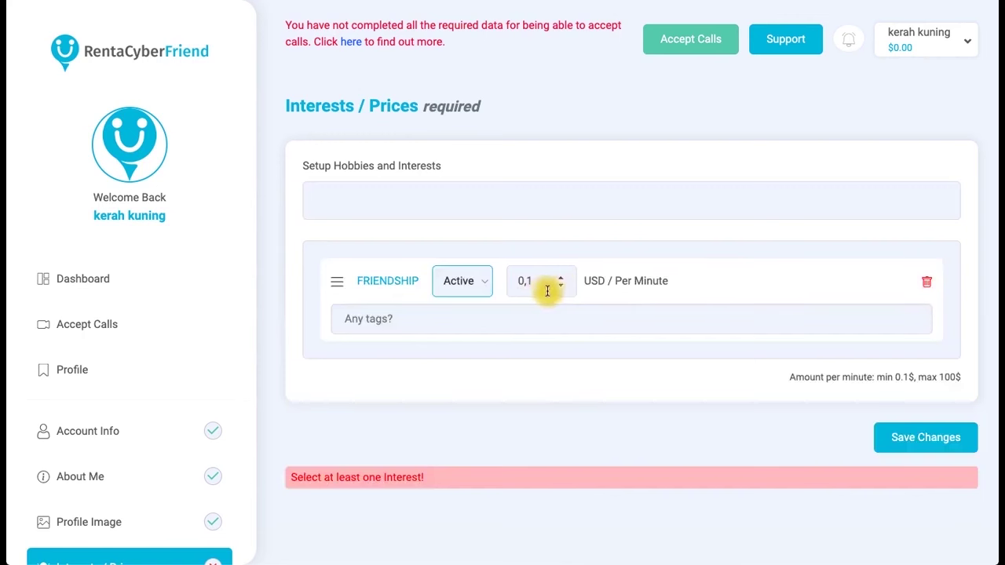
Set the FRIENDSHIP per-minute price to 1 USD.
{"action": "left_click", "coordinate": [545, 278]}
{"action": "key", "text": "BackSpace"}
{"action": "key", "text": "BackSpace"}
{"action": "key", "text": "BackSpace"}
{"action": "type", "text": "1"}
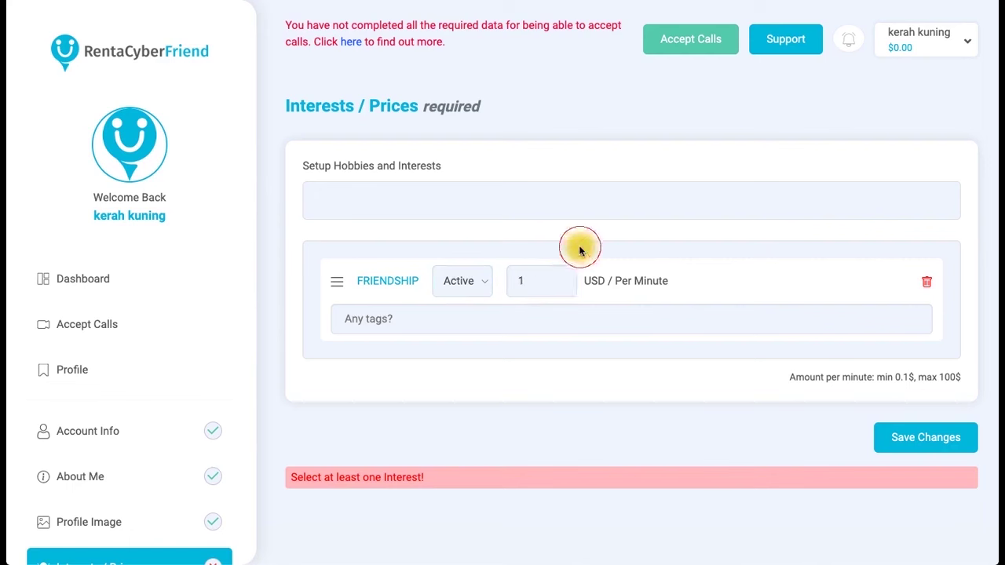
{"action": "key", "text": "BackSpace"}
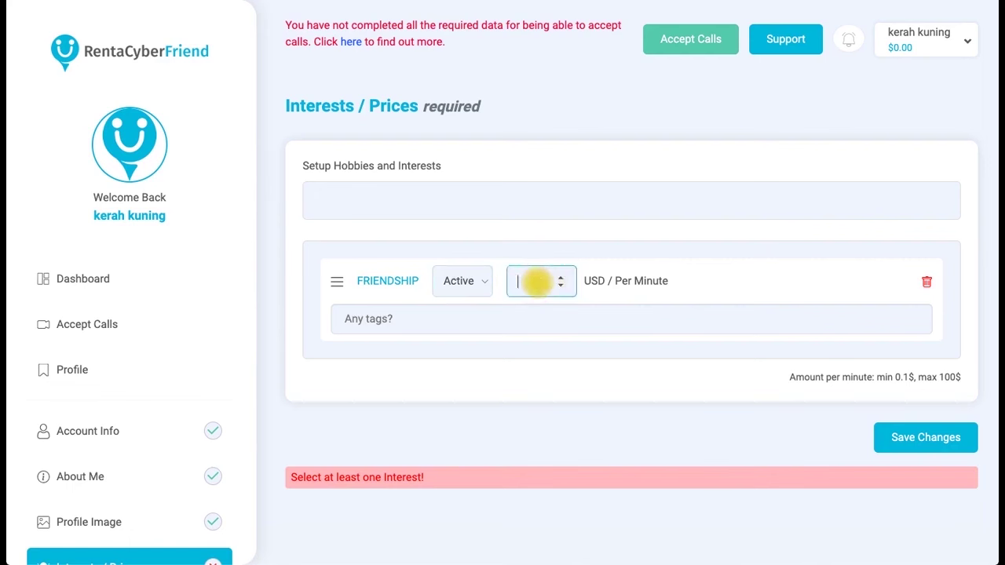
{"action": "type", "text": "0,5"}
{"action": "left_click", "coordinate": [605, 228]}
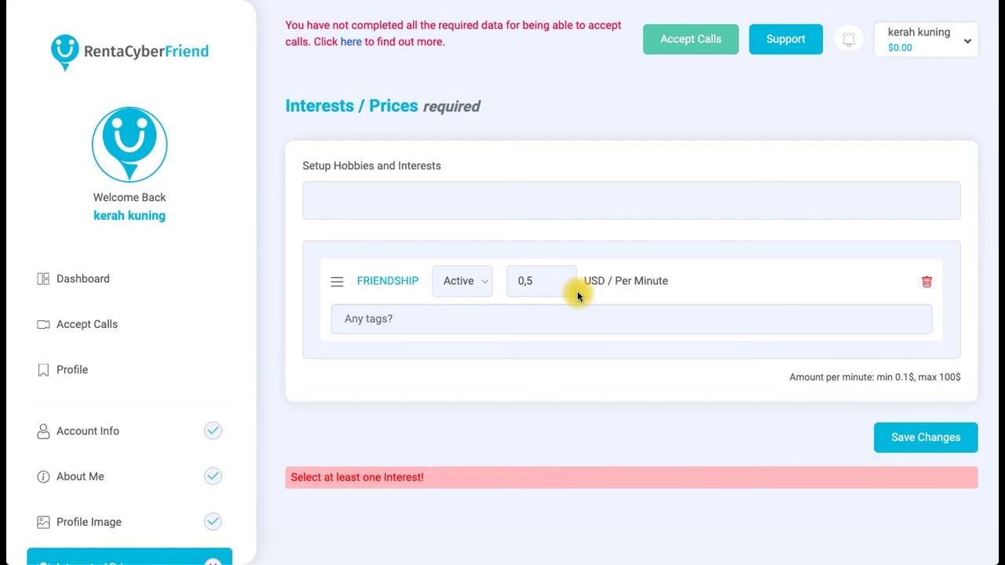
{"action": "left_click", "coordinate": [543, 291]}
{"action": "key", "text": "BackSpace"}
{"action": "key", "text": "BackSpace"}
{"action": "key", "text": "BackSpace"}
{"action": "type", "text": "1"}
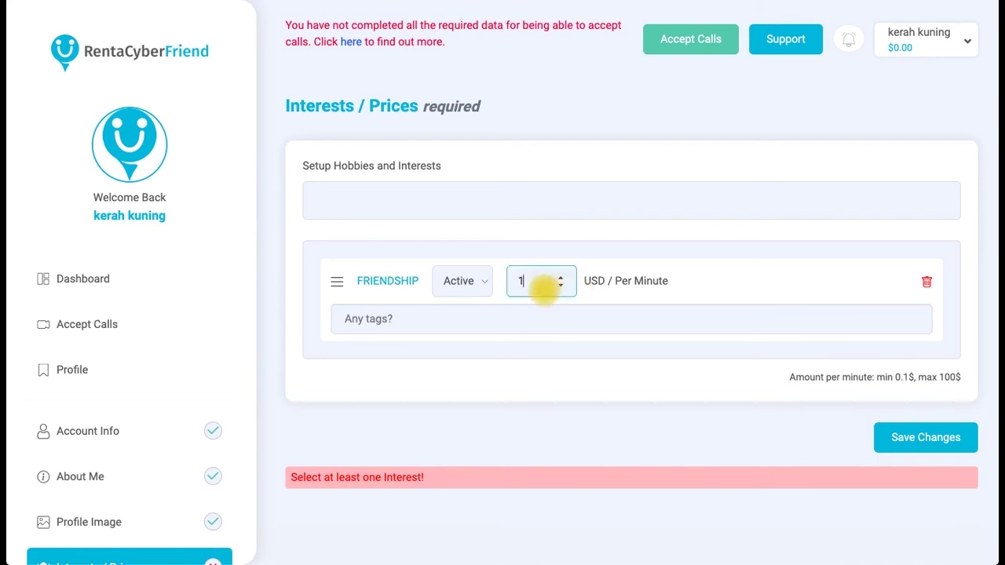
{"action": "left_click", "coordinate": [576, 235]}
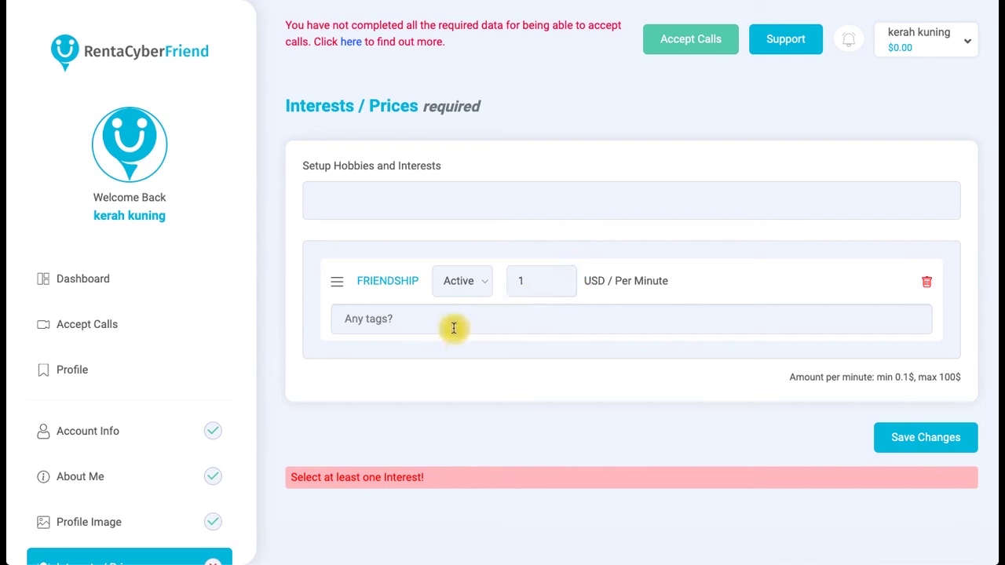
Tag FRIENDSHIP with friend and football, save, and return to the Dashboard.
{"action": "left_click", "coordinate": [388, 318]}
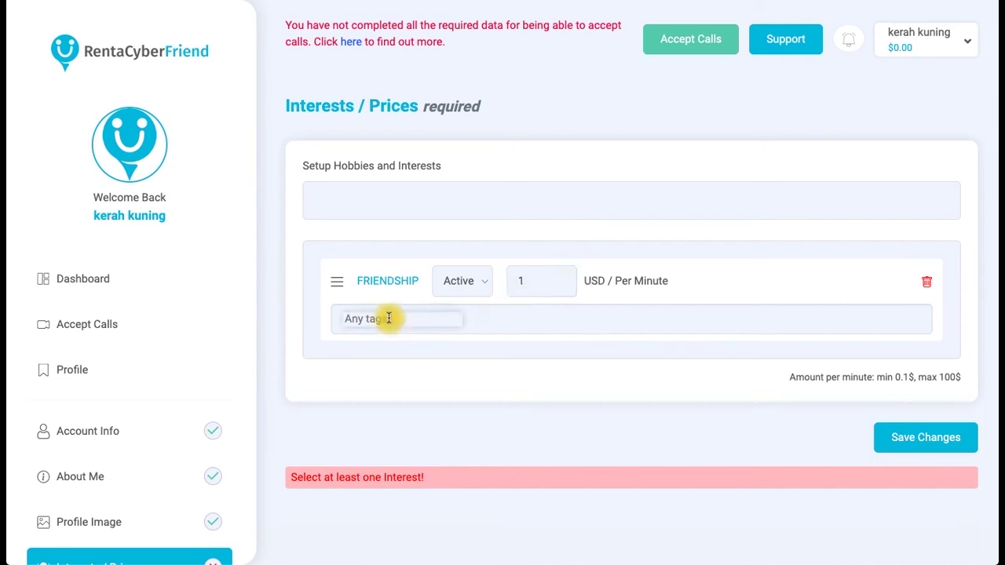
{"action": "type", "text": "friend"}
{"action": "key", "text": "Return"}
{"action": "type", "text": "foo"}
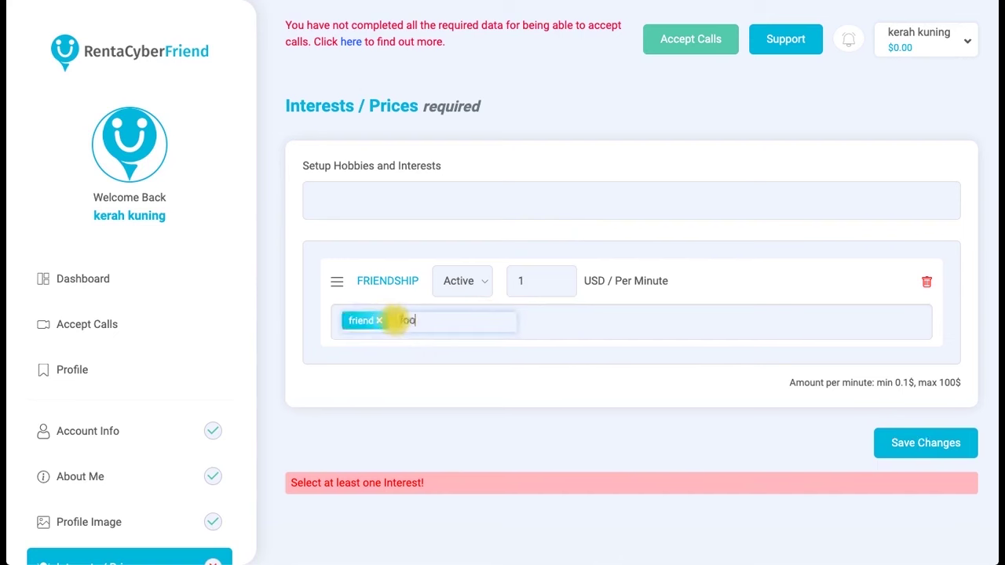
{"action": "type", "text": "tball"}
{"action": "key", "text": "Return"}
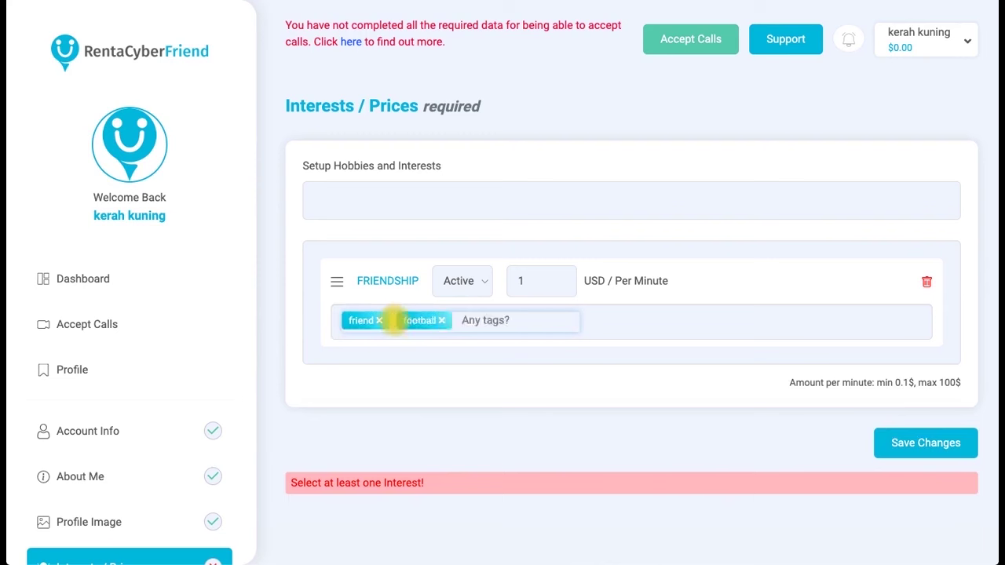
{"action": "left_click", "coordinate": [918, 445]}
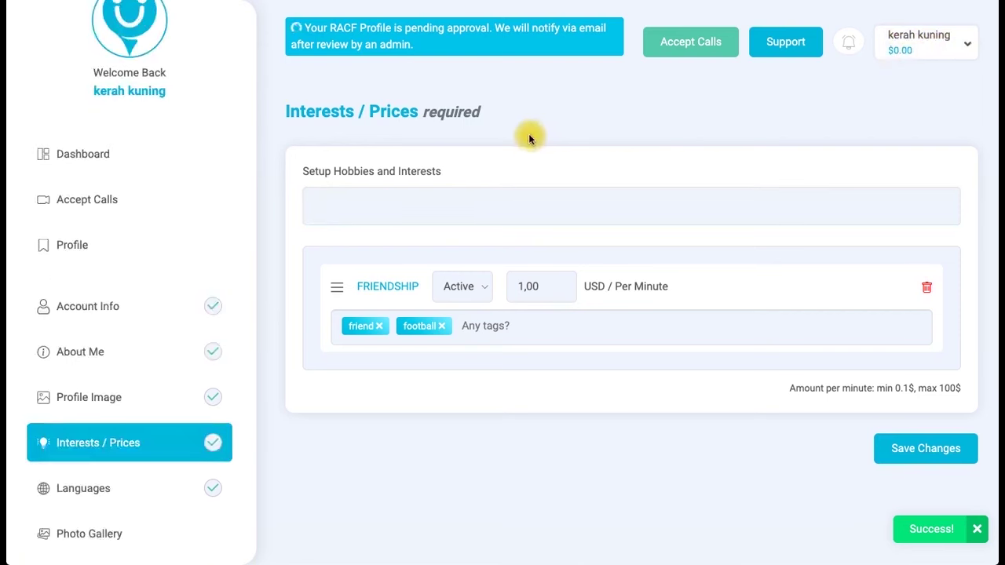
{"action": "left_click", "coordinate": [94, 153]}
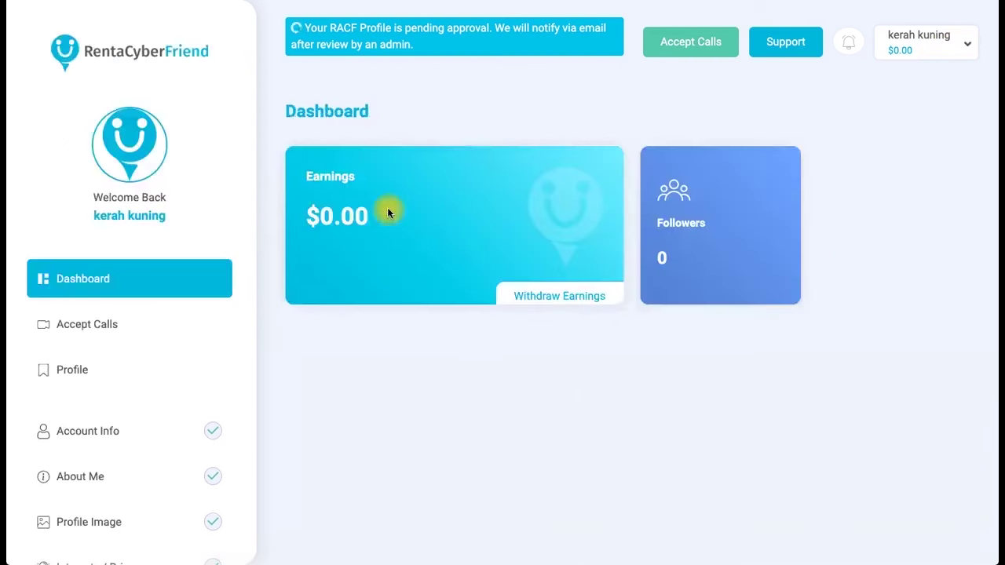
{"action": "left_click", "coordinate": [560, 303]}
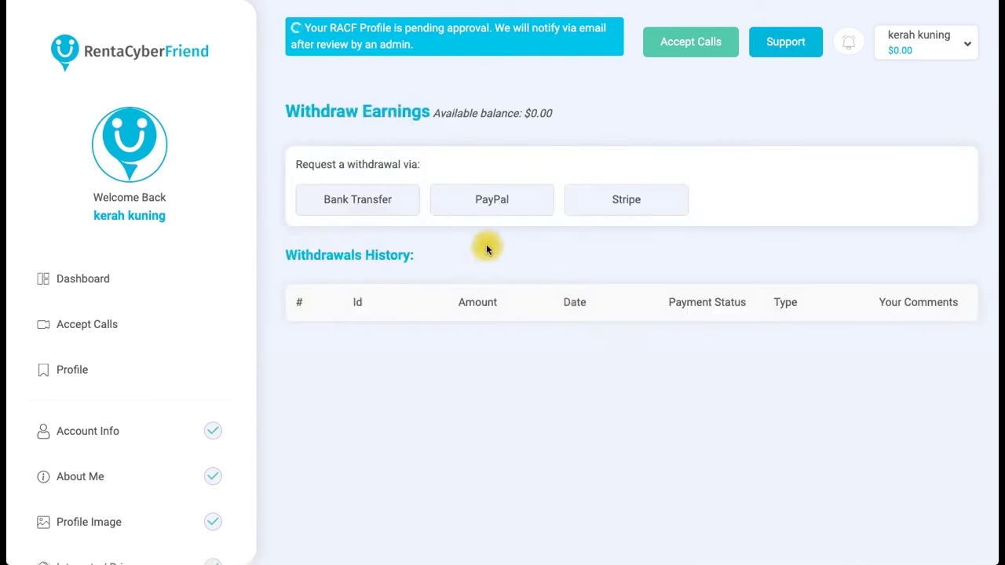
{"action": "left_click", "coordinate": [480, 201]}
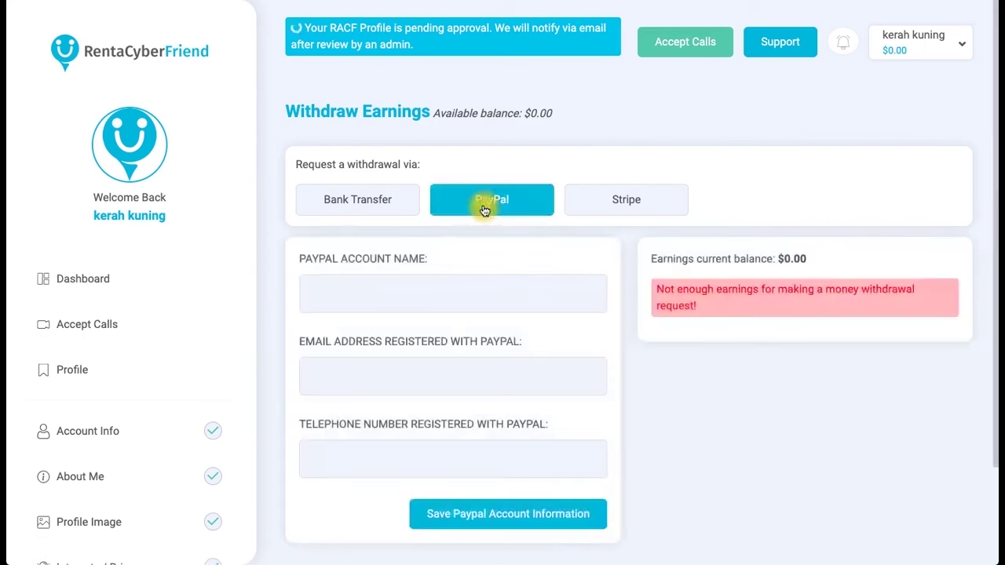
{"action": "left_click", "coordinate": [380, 206]}
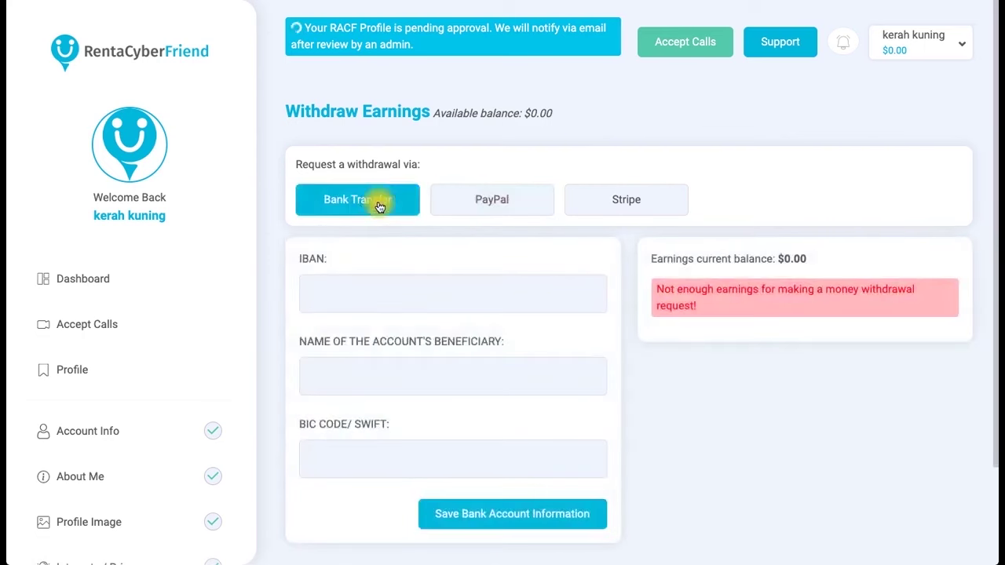
{"action": "left_click", "coordinate": [479, 211]}
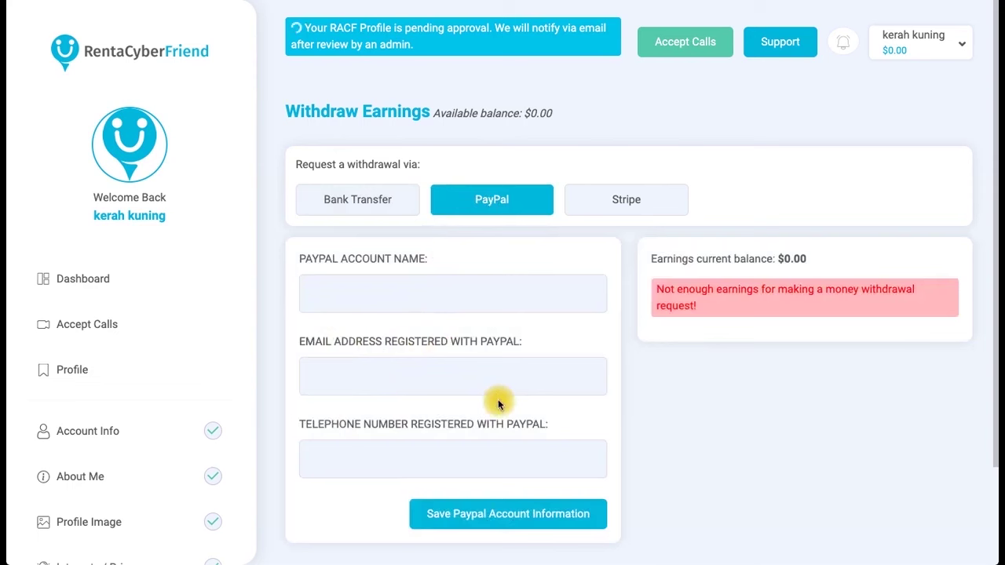
{"action": "left_click", "coordinate": [357, 200]}
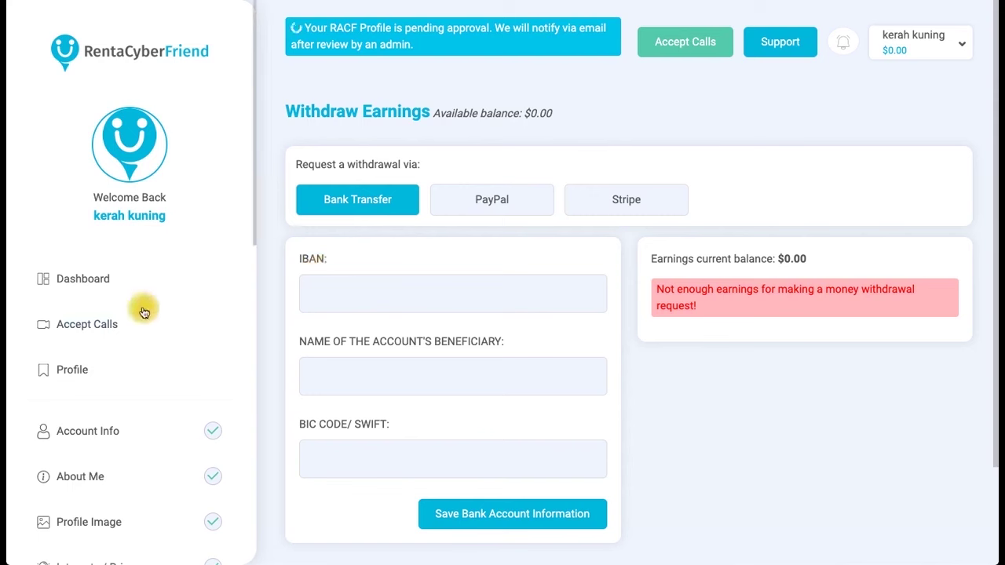
{"action": "left_click", "coordinate": [115, 283]}
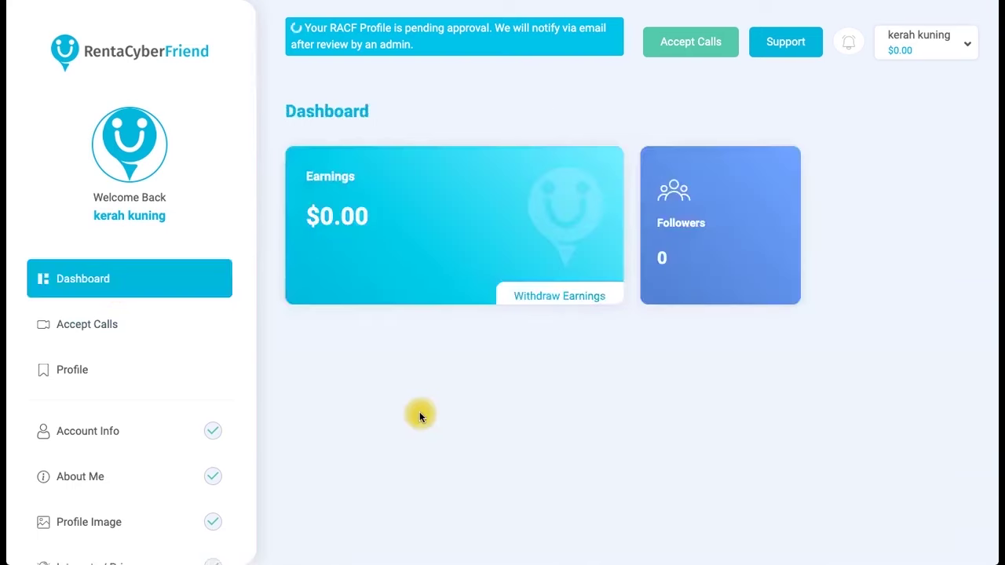